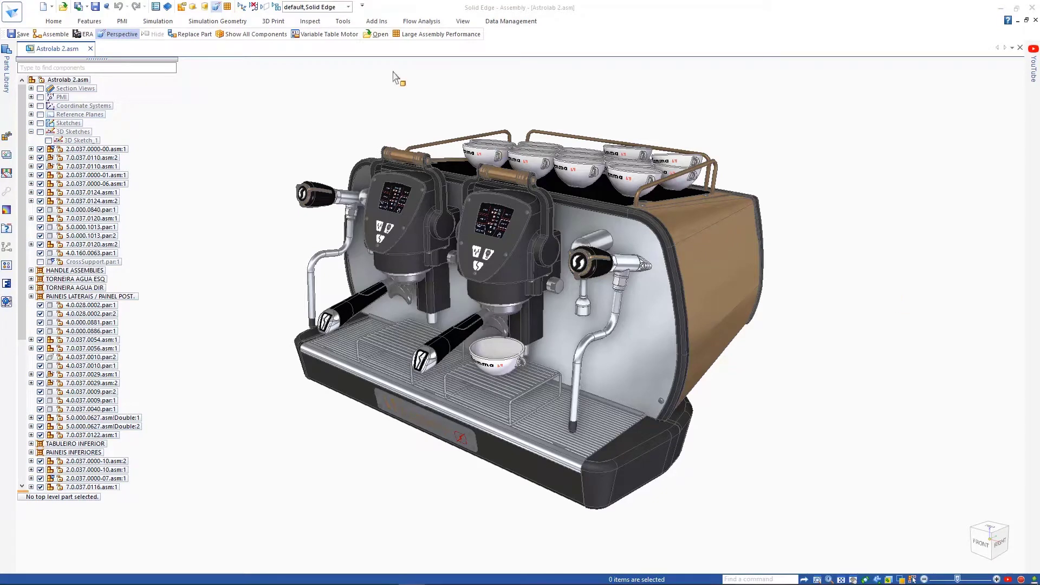
# Step: Activate the 04-Subdivision display configuration and turn off the perspective view
pyautogui.click(348, 7)
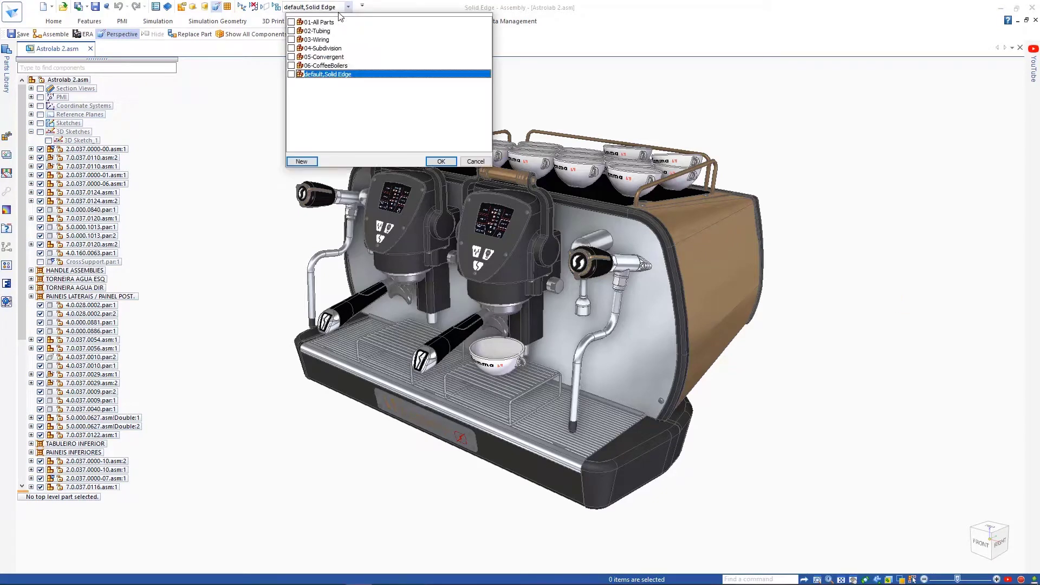
pyautogui.click(440, 161)
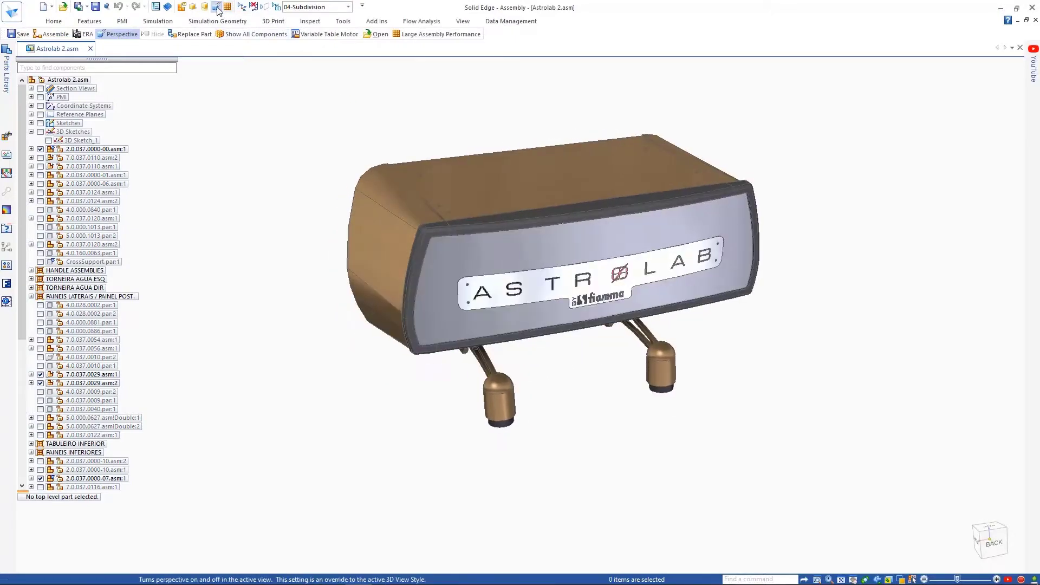
pyautogui.click(216, 10)
# Step: Edit CrossSupport.par in place and open its subdivision feature for editing
pyautogui.scroll(6, 347, 420)
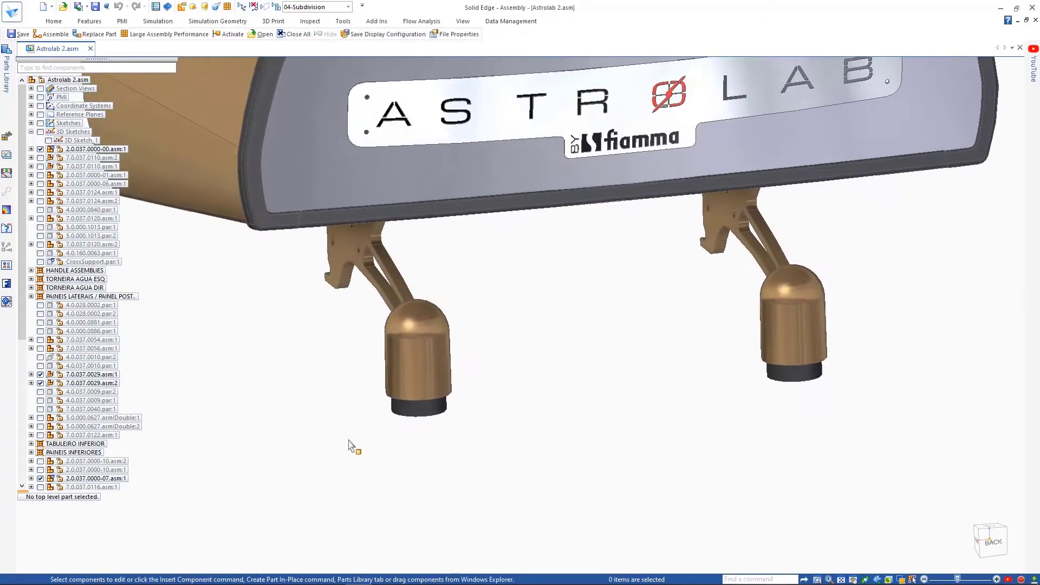
pyautogui.scroll(2, 351, 445)
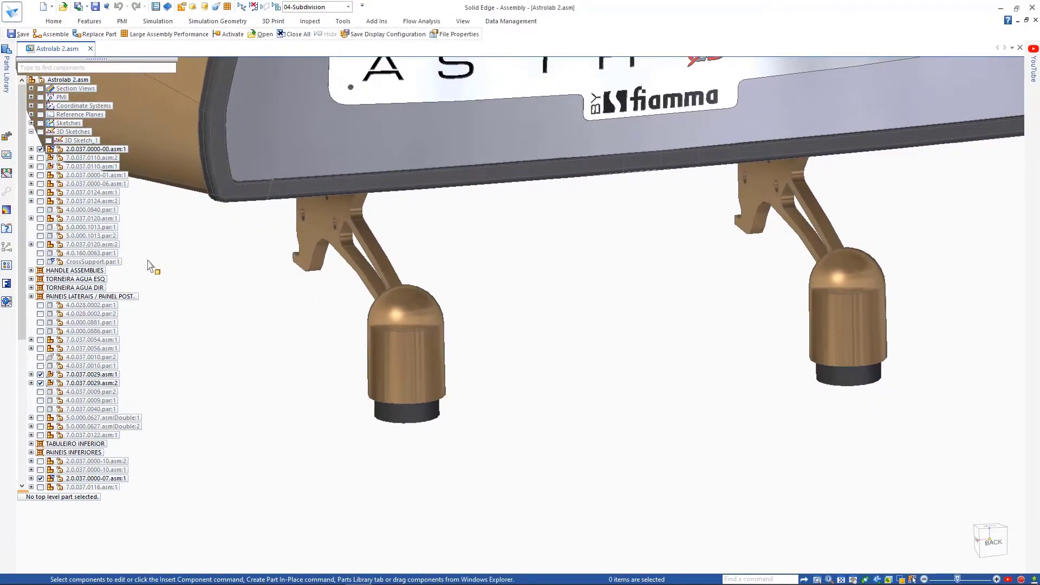
pyautogui.click(115, 262)
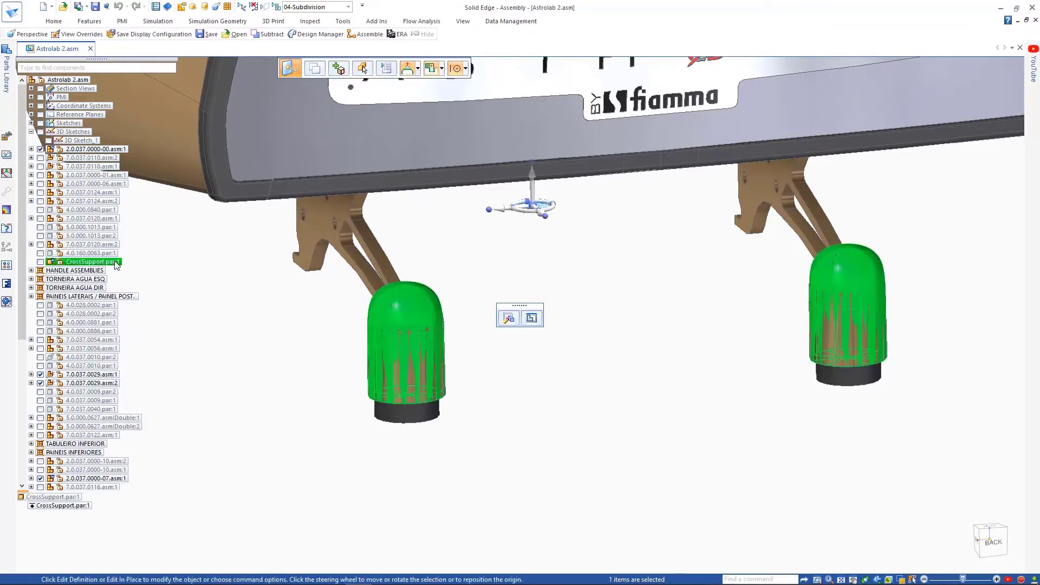
pyautogui.click(531, 320)
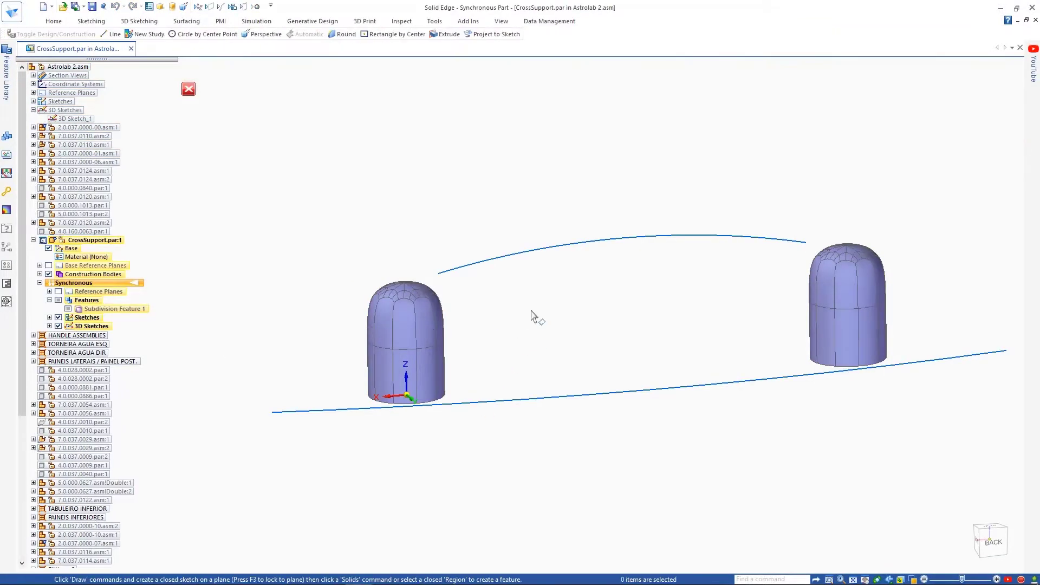
pyautogui.click(436, 321)
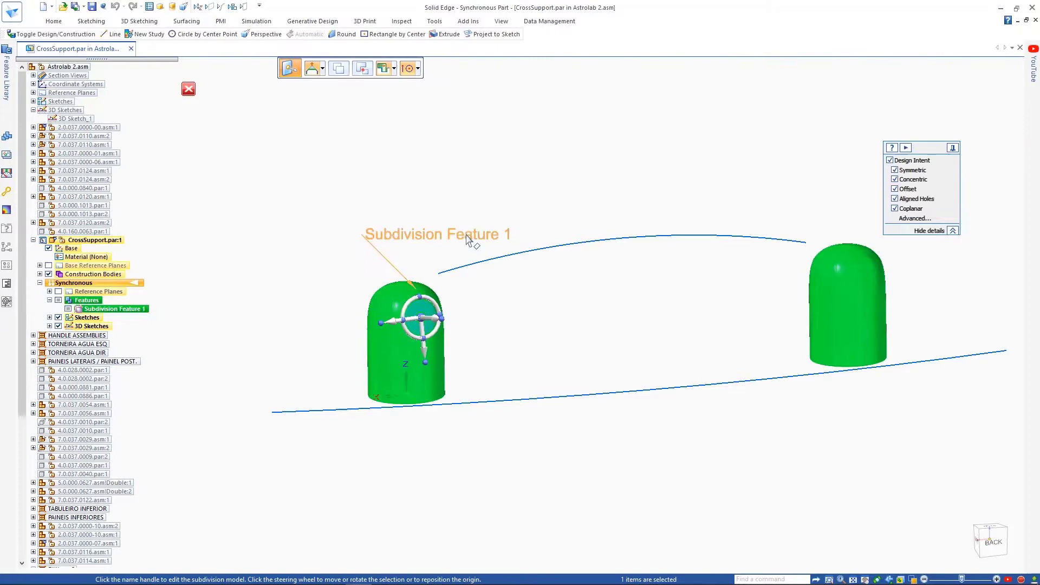
pyautogui.click(467, 235)
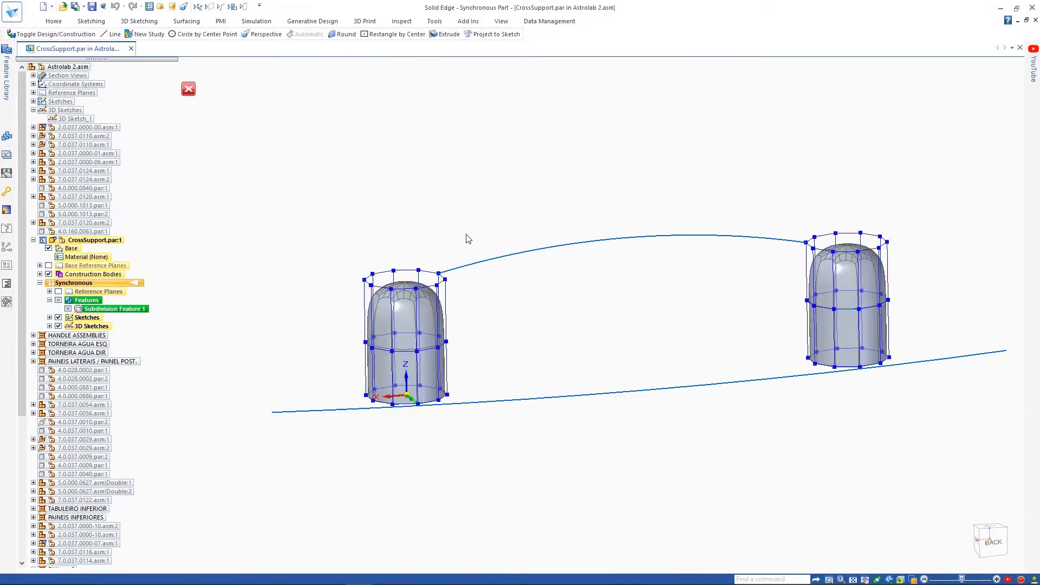
# Step: Bridge the facing cage faces of the two posts with 5 segments that follow the arched 3D sketch curve
pyautogui.click(55, 21)
pyautogui.click(414, 51)
pyautogui.moveTo(639, 115); pyautogui.dragTo(732, 161, button='middle')
pyautogui.scroll(2, 747, 218)
pyautogui.rightClick(718, 233)
pyautogui.moveTo(719, 234); pyautogui.dragTo(364, 285, button='middle')
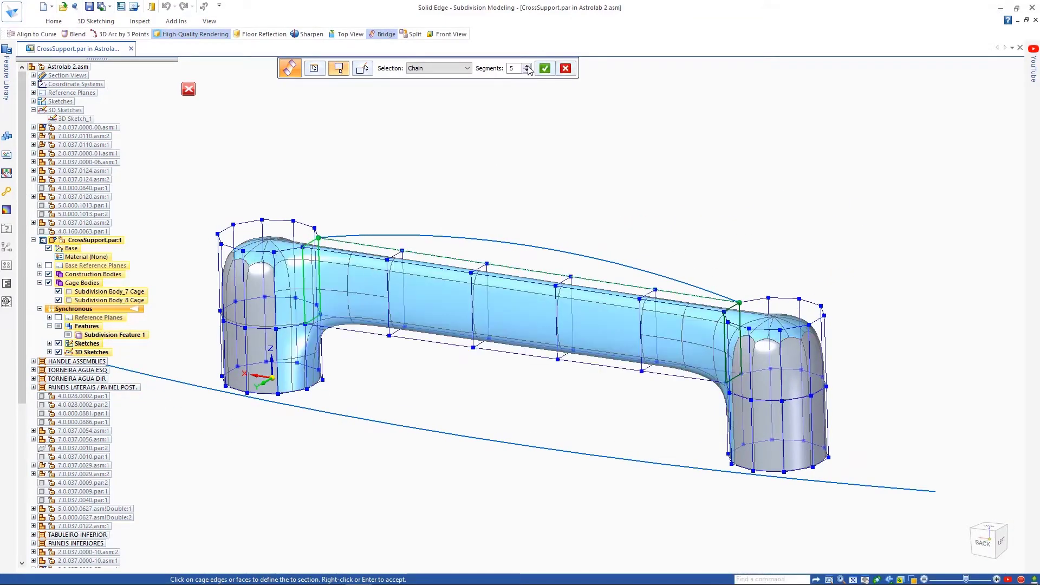
pyautogui.click(466, 235)
pyautogui.rightClick(484, 189)
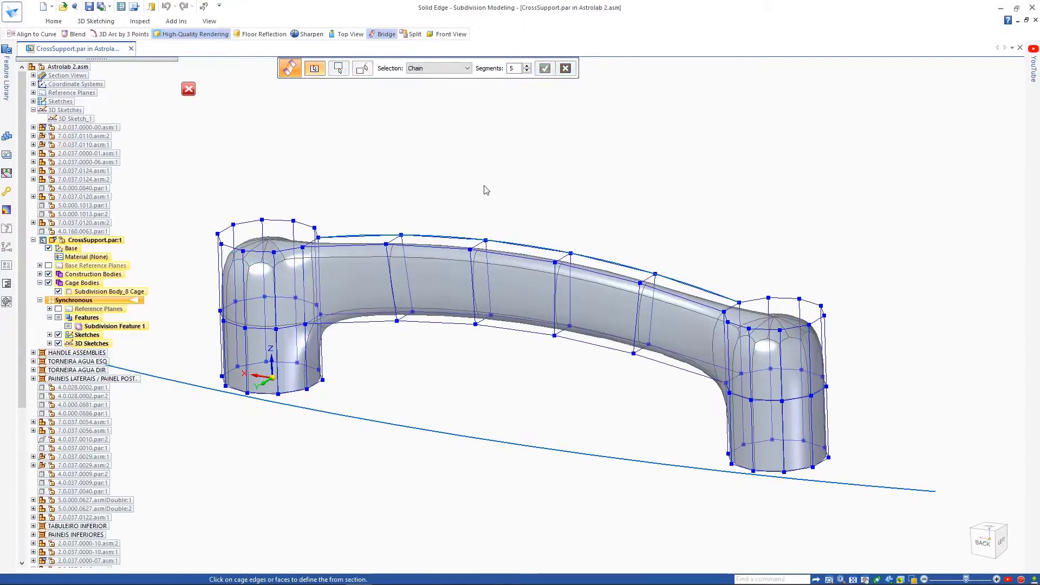
# Step: Hide the 3D sketches and align the cage vertices on the curve side of the bridge to the remaining sketch curve in top view
pyautogui.click(58, 344)
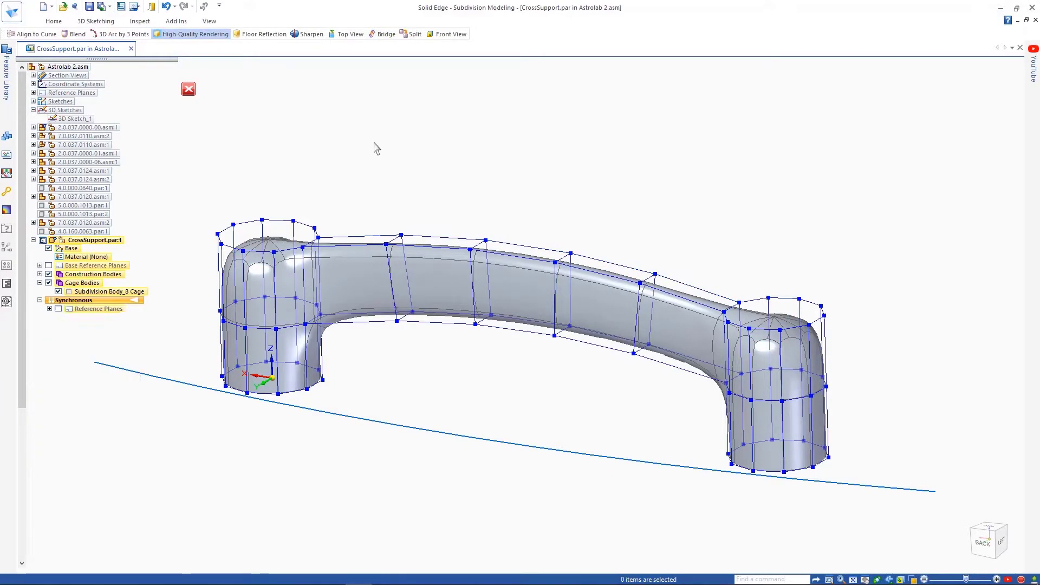
pyautogui.hotkey('ctrl', 't')
pyautogui.scroll(-2, 691, 322)
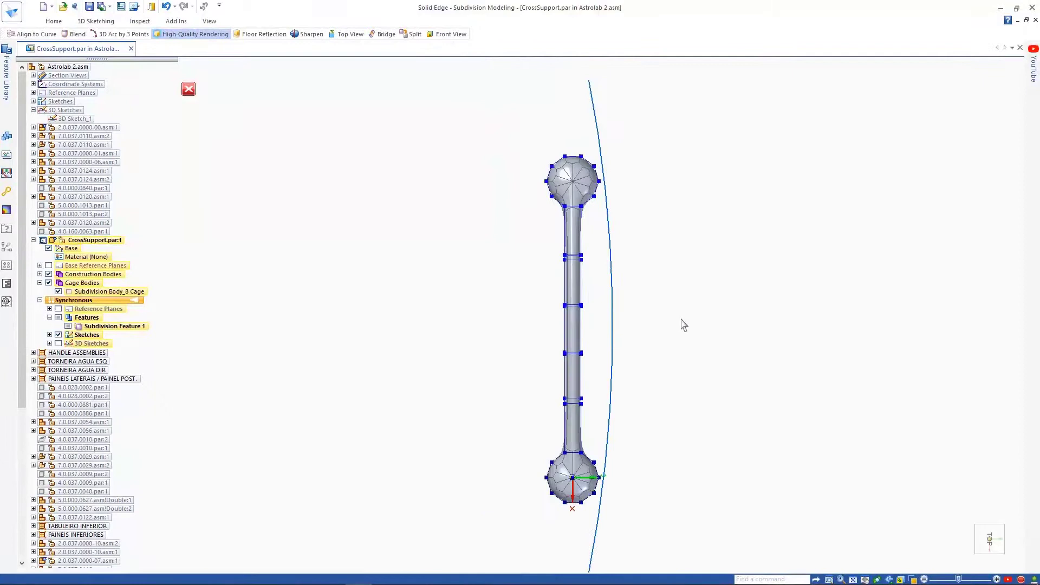
pyautogui.scroll(1, 691, 322)
pyautogui.click(54, 20)
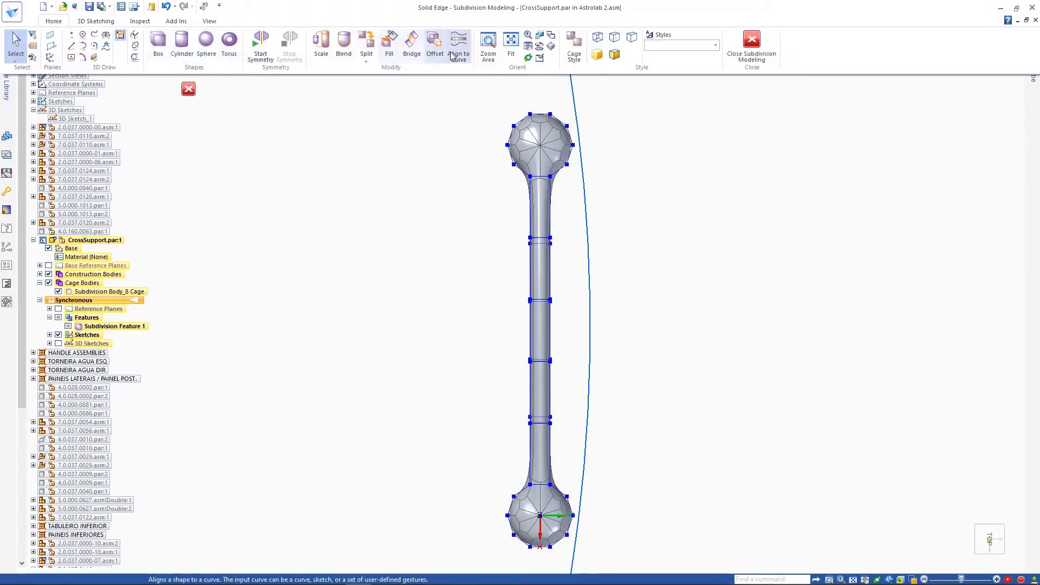
pyautogui.click(431, 46)
pyautogui.moveTo(559, 431); pyautogui.dragTo(546, 432)
pyautogui.click(561, 518)
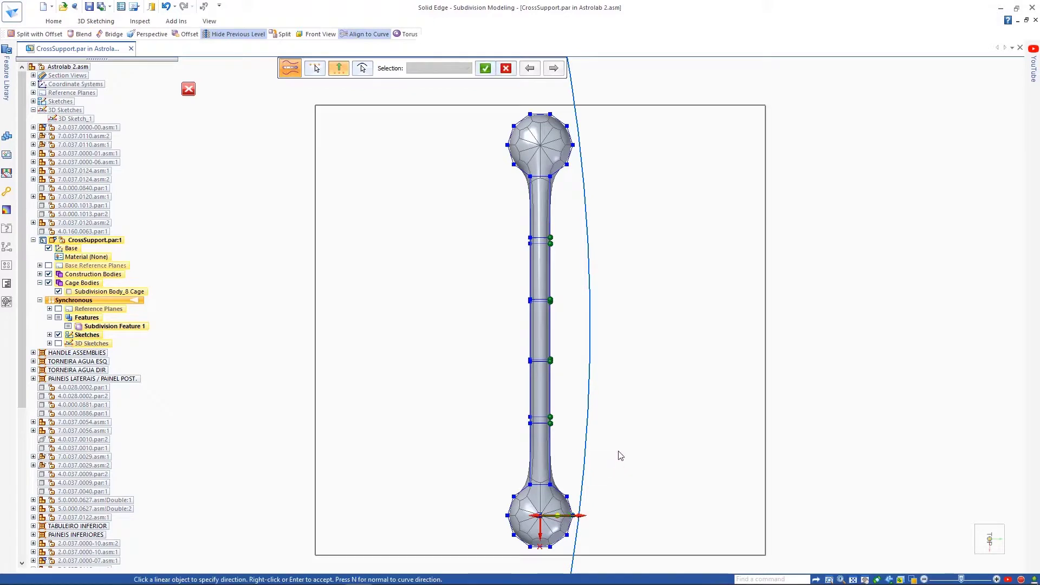
pyautogui.rightClick(612, 341)
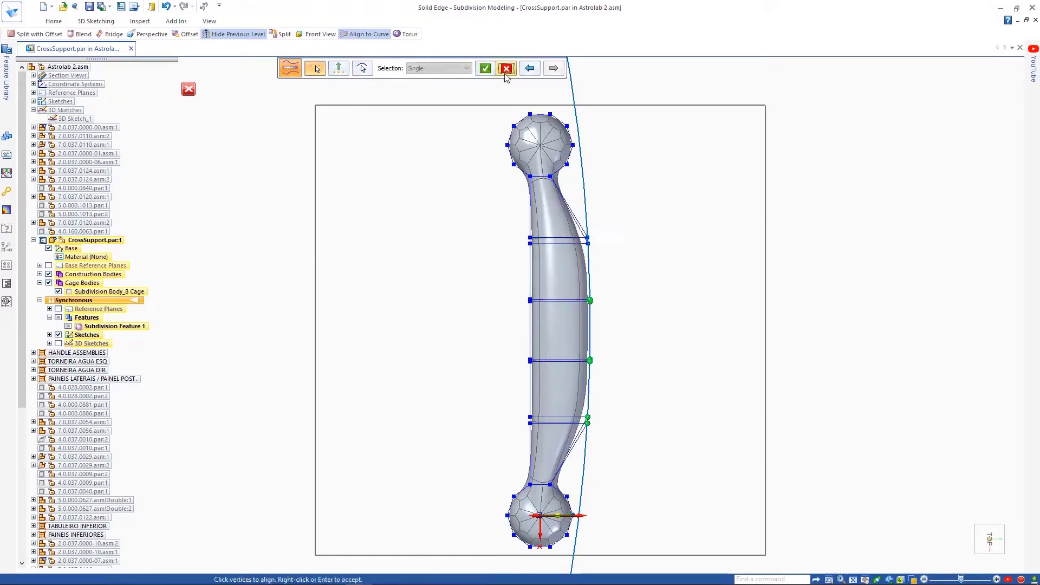
# Step: Align the bridge's opposite row of cage vertices to curves drawn freehand along the bar, so its inner side follows the bend
pyautogui.moveTo(505, 210); pyautogui.dragTo(536, 453)
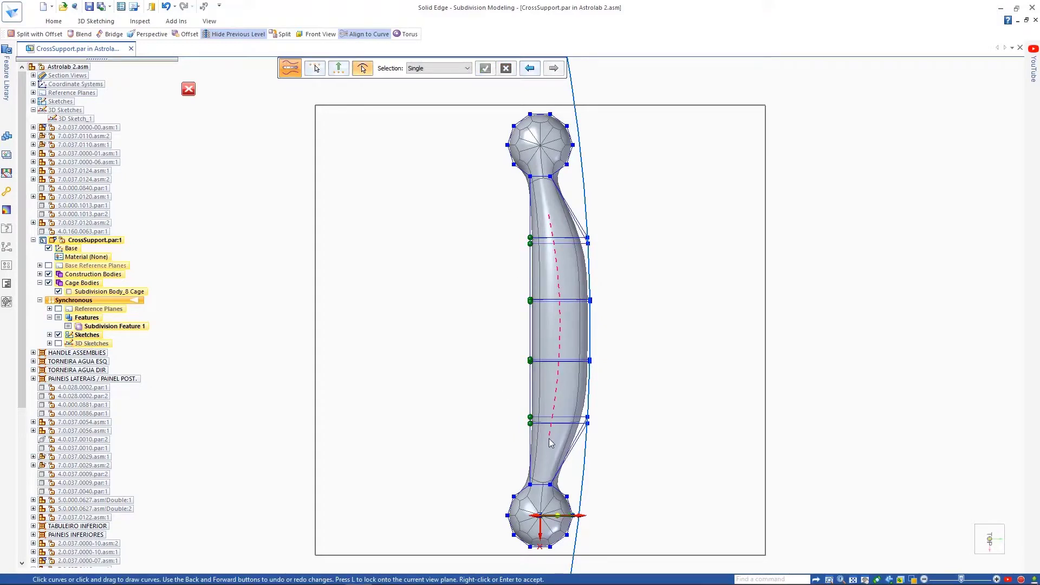
pyautogui.moveTo(547, 439); pyautogui.dragTo(547, 439)
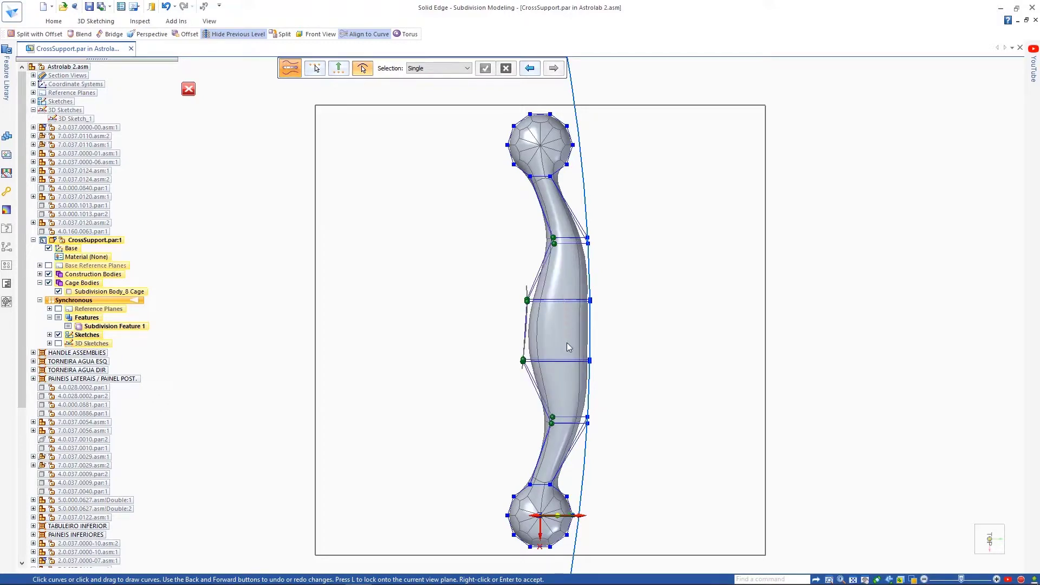
pyautogui.moveTo(562, 366); pyautogui.dragTo(562, 367)
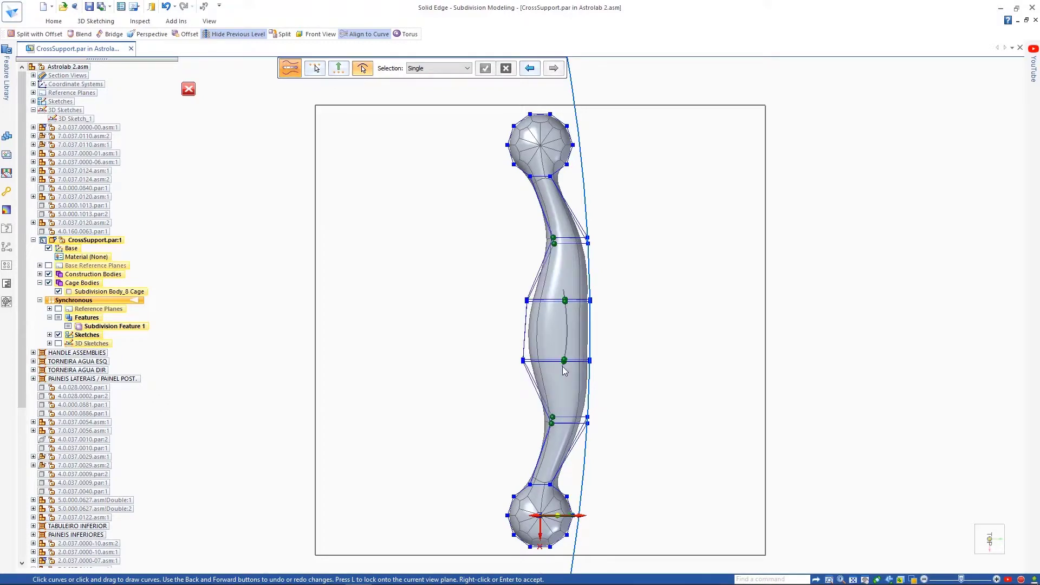
pyautogui.rightClick(507, 332)
pyautogui.rightClick(506, 333)
# Step: Hide the sketches and apply Split with Offset to the bottom faces of both posts
pyautogui.click(58, 334)
pyautogui.moveTo(271, 336)
pyautogui.mouseDown(button='middle')
pyautogui.moveTo(563, 261)
pyautogui.moveTo(555, 213)
pyautogui.mouseUp(button='middle')
pyautogui.scroll(3, 555, 212)
pyautogui.click(54, 21)
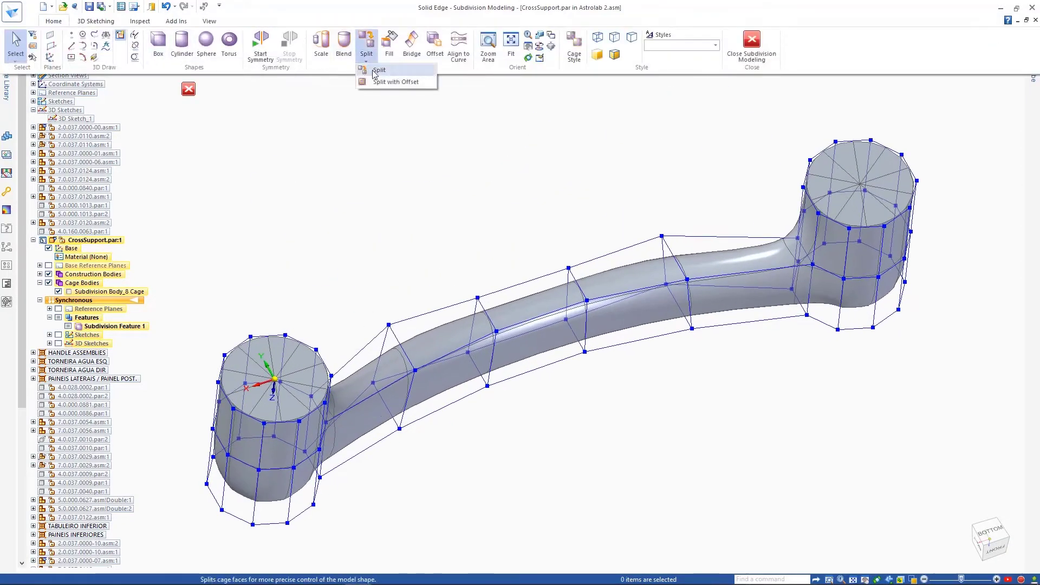
pyautogui.click(379, 70)
pyautogui.click(836, 183)
pyautogui.click(287, 368)
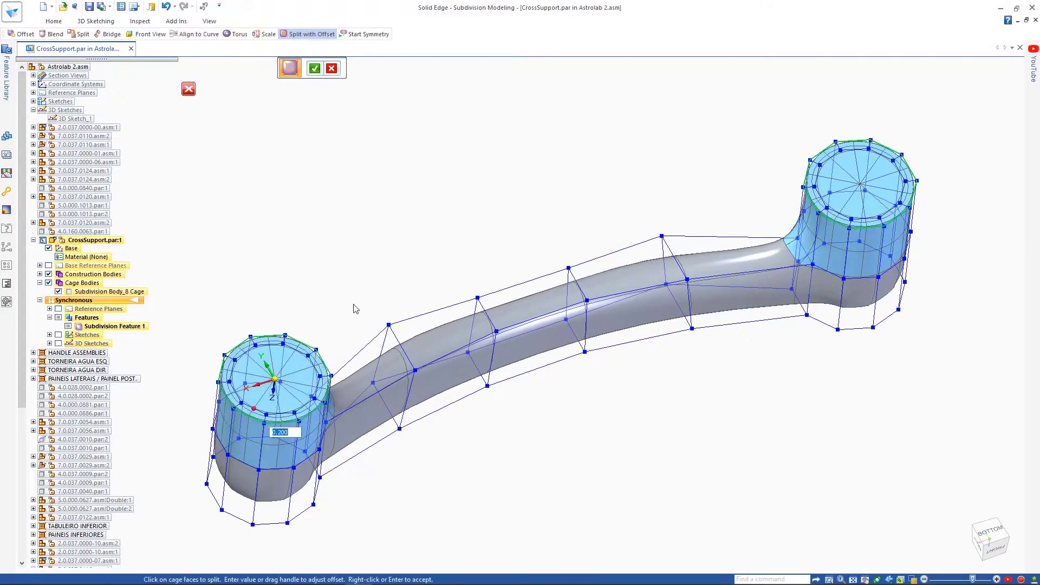
pyautogui.press('Return')
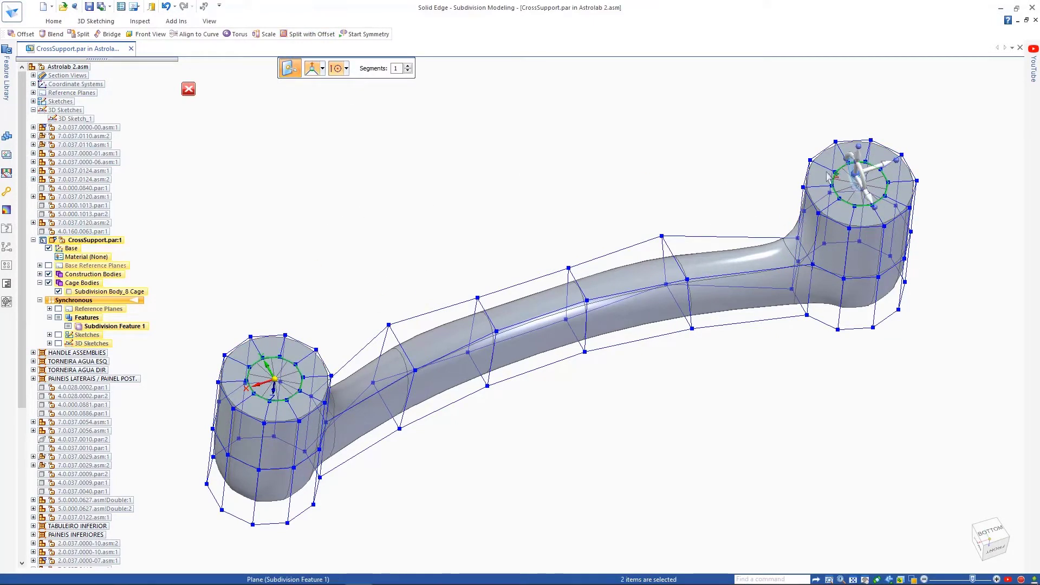
# Step: Move the inner bottom faces of both posts 25 mm inward to hollow them out
pyautogui.click(858, 158)
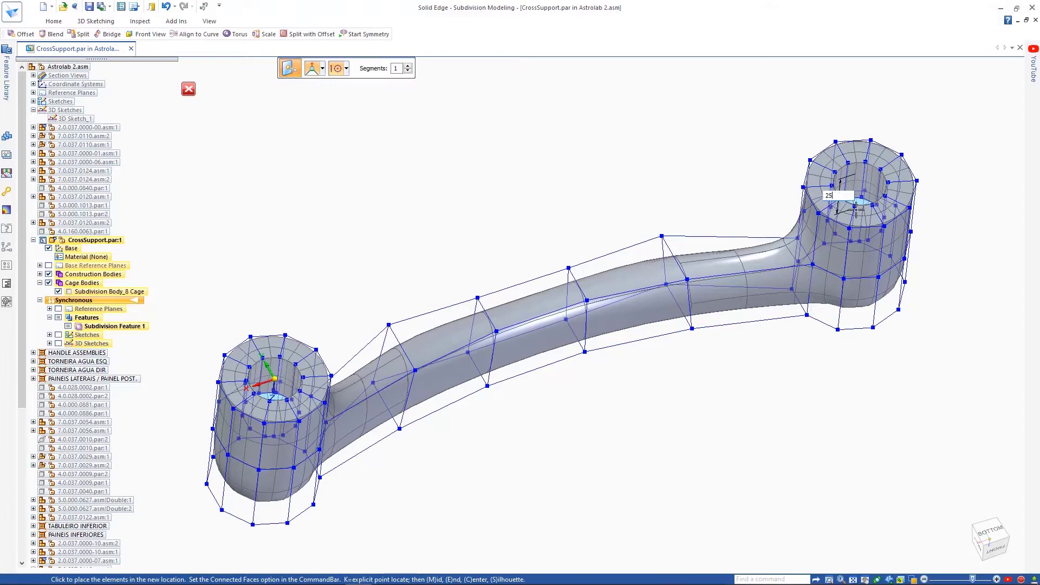
pyautogui.click(856, 210)
pyautogui.moveTo(557, 178); pyautogui.dragTo(489, 133, button='middle')
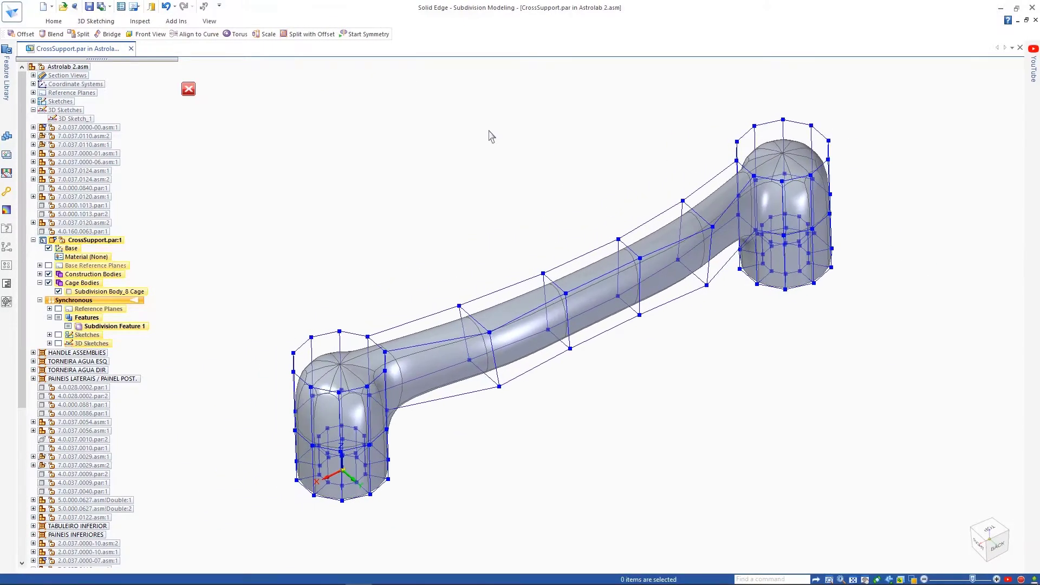
# Step: Close the subdivision modeling environment and convert the support's construction body to a design body
pyautogui.click(188, 89)
pyautogui.click(39, 274)
pyautogui.rightClick(88, 282)
pyautogui.click(111, 287)
# Step: Assign the Bronze, 90% material to the support and return to the assembly
pyautogui.rightClick(89, 257)
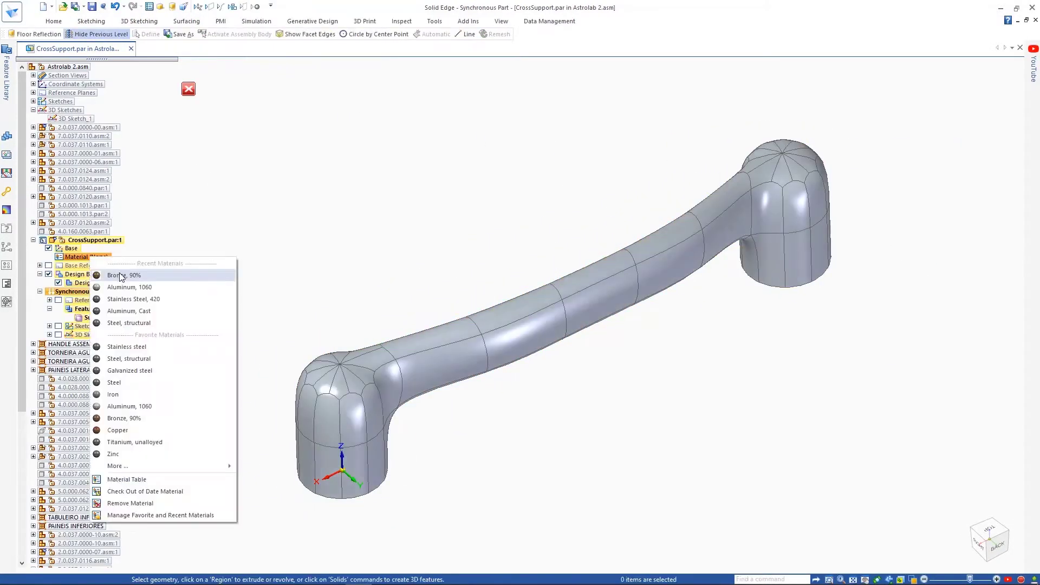
pyautogui.click(123, 275)
pyautogui.click(187, 90)
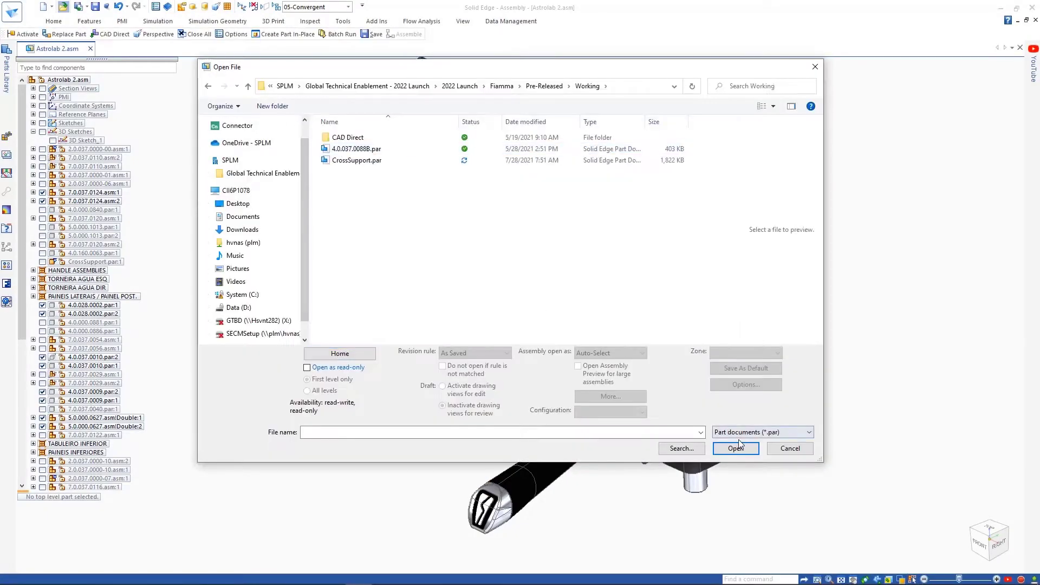
# Step: Change the file type filter in the Working folder and open the lever mesh model as a new part document
pyautogui.click(740, 435)
pyautogui.click(740, 422)
pyautogui.click(395, 174)
pyautogui.click(726, 448)
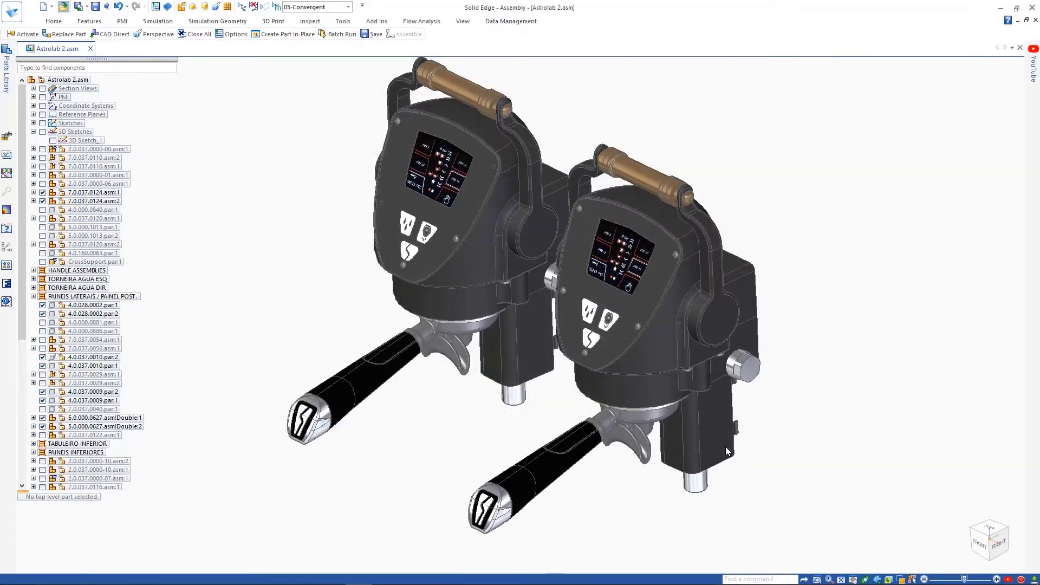
pyautogui.doubleClick(525, 224)
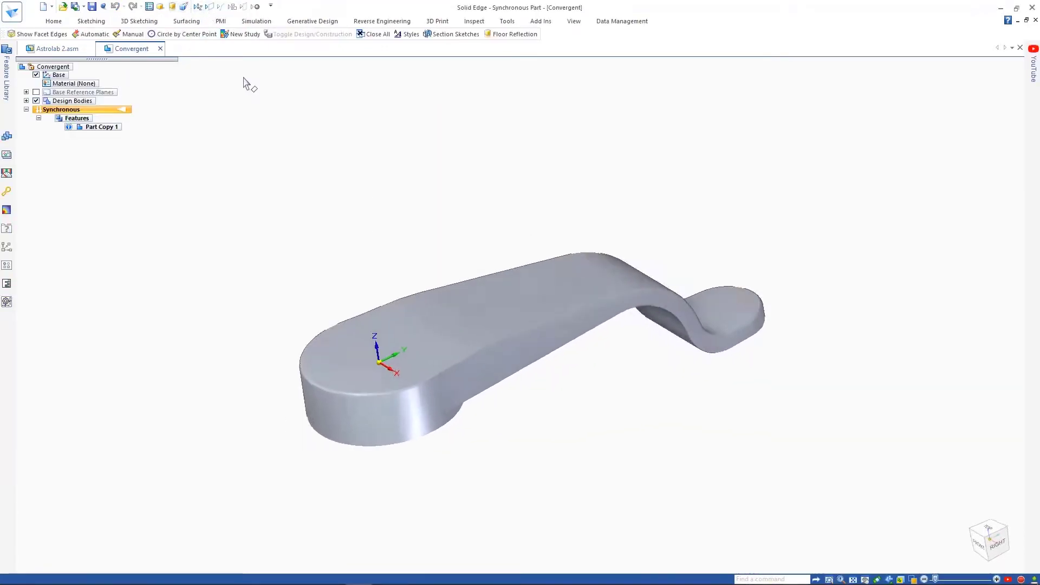
# Step: Display the facet edges of the lever's mesh body and remesh it
pyautogui.click(358, 23)
pyautogui.click(105, 59)
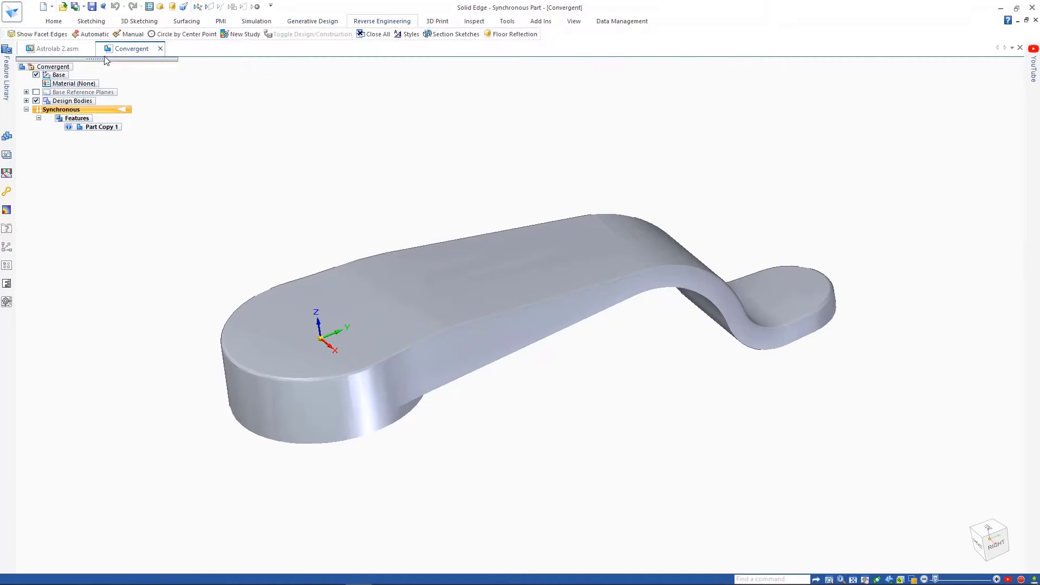
pyautogui.click(365, 22)
pyautogui.click(223, 50)
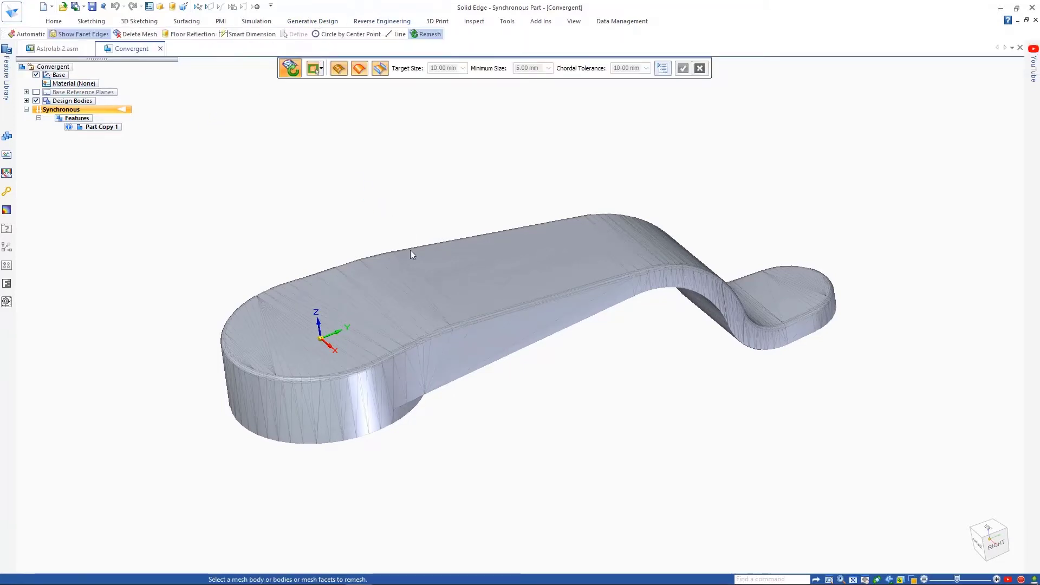
pyautogui.click(413, 252)
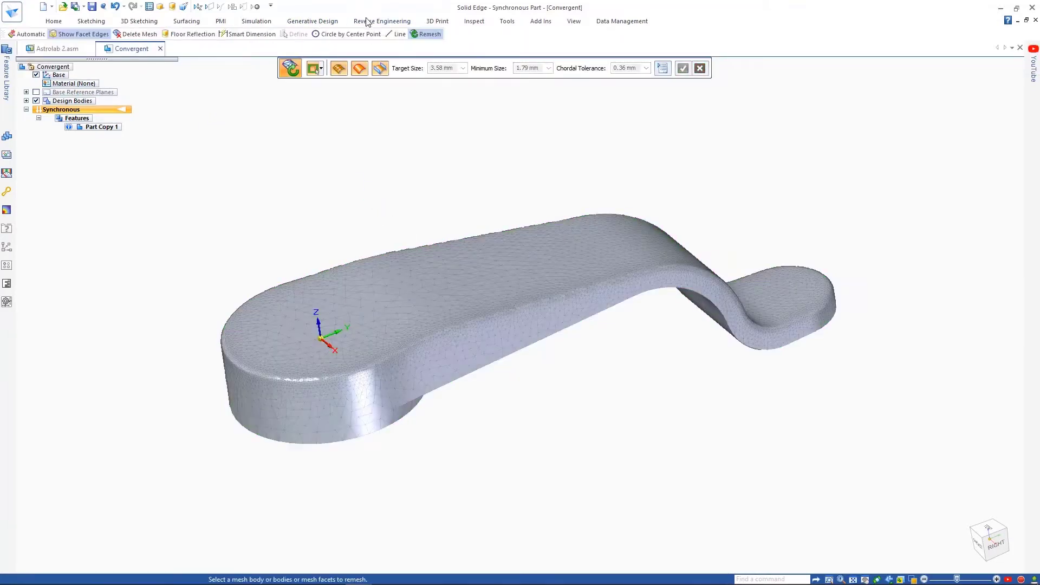
# Step: Automatically identify the primitive-shape regions of the lever's mesh body with an accuracy of 5
pyautogui.click(366, 21)
pyautogui.click(329, 49)
pyautogui.click(439, 259)
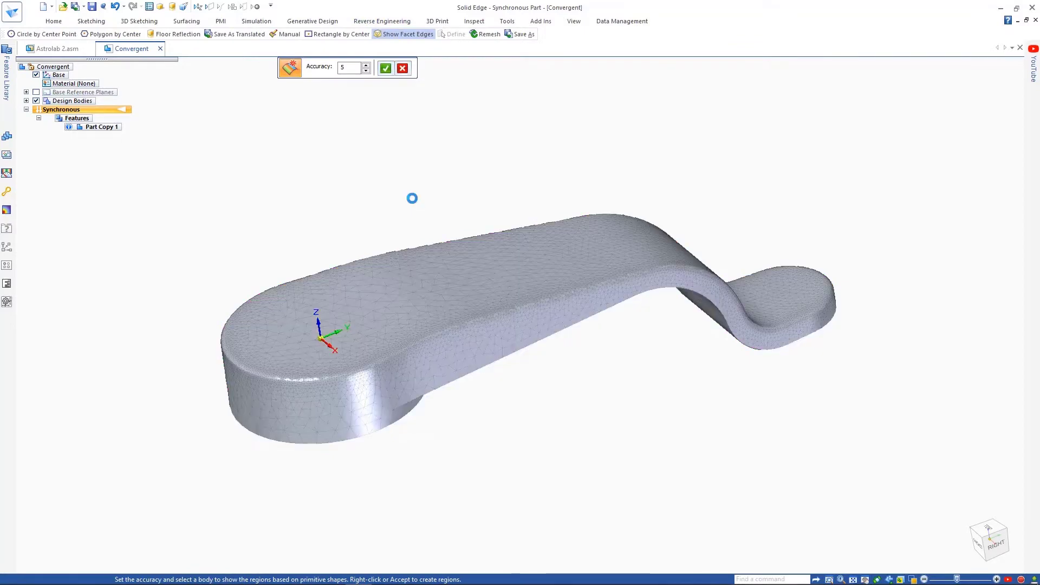
pyautogui.rightClick(412, 199)
# Step: Lock the sketch plane to the flat middle region of the lever's underside and sketch a 6 mm and a 15 mm diameter circle on its centerline
pyautogui.moveTo(410, 171); pyautogui.dragTo(608, 167, button='middle')
pyautogui.moveTo(626, 151); pyautogui.dragTo(623, 217, button='right')
pyautogui.press('F3')
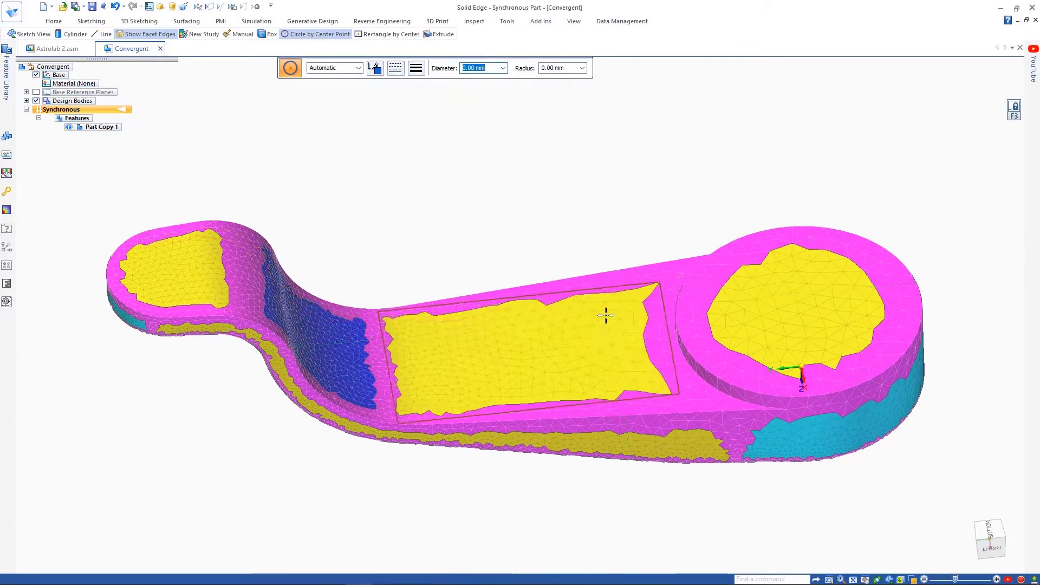
pyautogui.hotkey('ctrl', 'h')
pyautogui.click(419, 315)
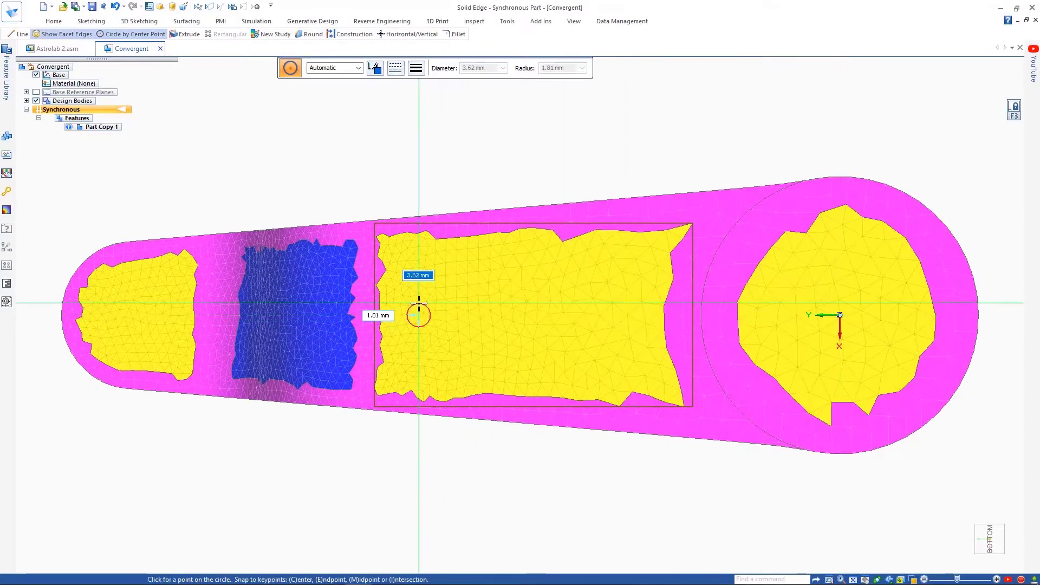
pyautogui.write('9')
pyautogui.press('Return')
pyautogui.click(599, 315)
pyautogui.write('15')
pyautogui.press('Return')
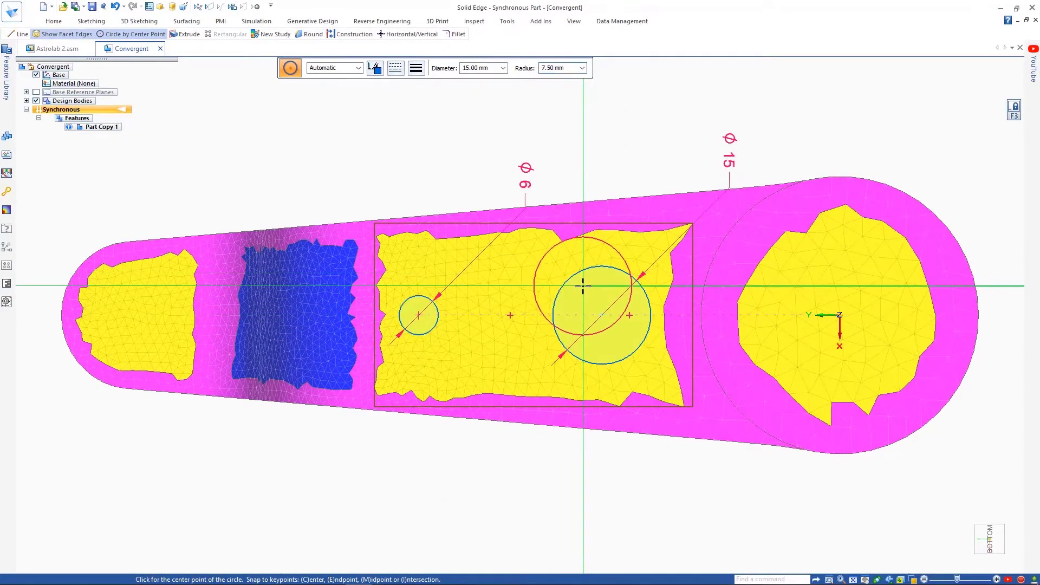
# Step: Draw two tangent lines joining the 6 mm and 15 mm circles into a tapered slot outline
pyautogui.moveTo(582, 286); pyautogui.dragTo(608, 264, button='right')
pyautogui.click(594, 266)
pyautogui.click(415, 296)
pyautogui.rightClick(414, 301)
pyautogui.click(407, 330)
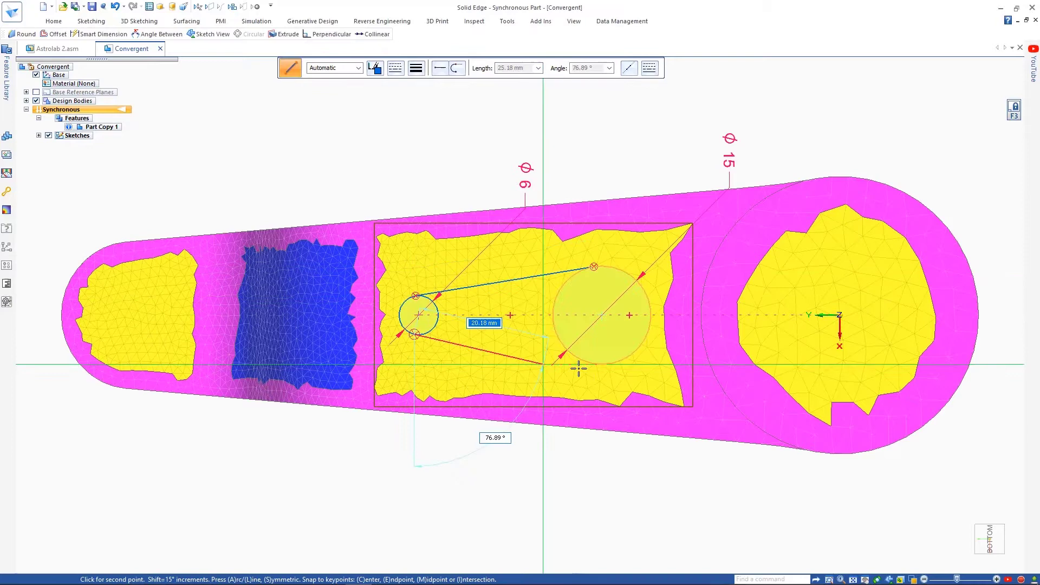
pyautogui.click(593, 364)
pyautogui.press('Escape')
# Step: Extrude the three regions of the tapered slot sketch as a cut through the middle of the lever
pyautogui.click(588, 346)
pyautogui.keyDown('ctrl'); pyautogui.click(504, 334); pyautogui.keyUp('ctrl')
pyautogui.keyDown('ctrl'); pyautogui.click(414, 314); pyautogui.keyUp('ctrl')
pyautogui.moveTo(574, 273); pyautogui.dragTo(611, 234, button='middle')
pyautogui.click(609, 233)
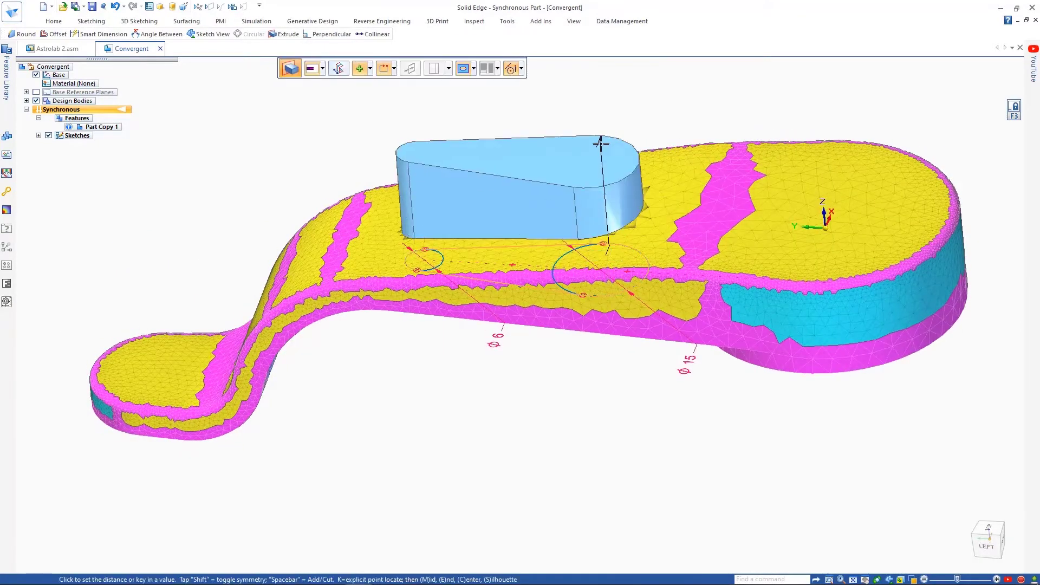
pyautogui.press('space')
pyautogui.click(596, 115)
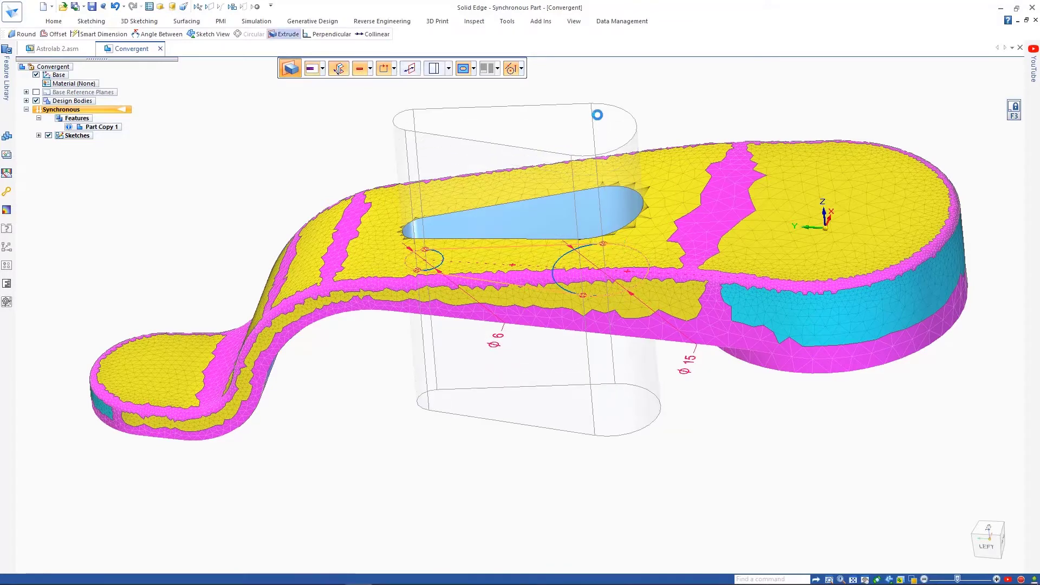
# Step: Round the chained edge around the slot opening on the lever's upper face
pyautogui.moveTo(550, 110); pyautogui.dragTo(504, 129, button='middle')
pyautogui.scroll(2, 504, 128)
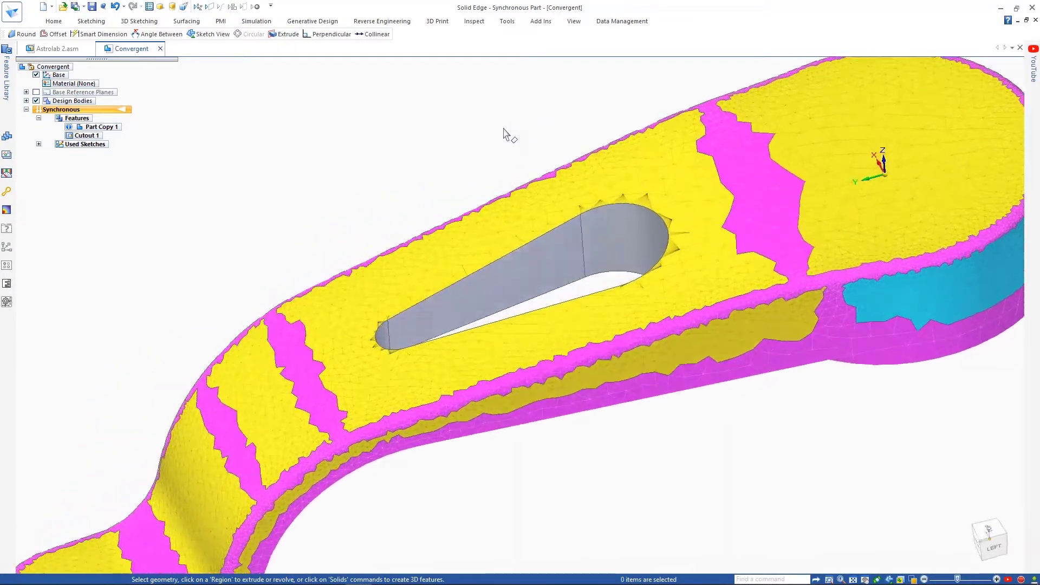
pyautogui.moveTo(498, 134); pyautogui.dragTo(499, 158, button='right')
pyautogui.click(499, 162)
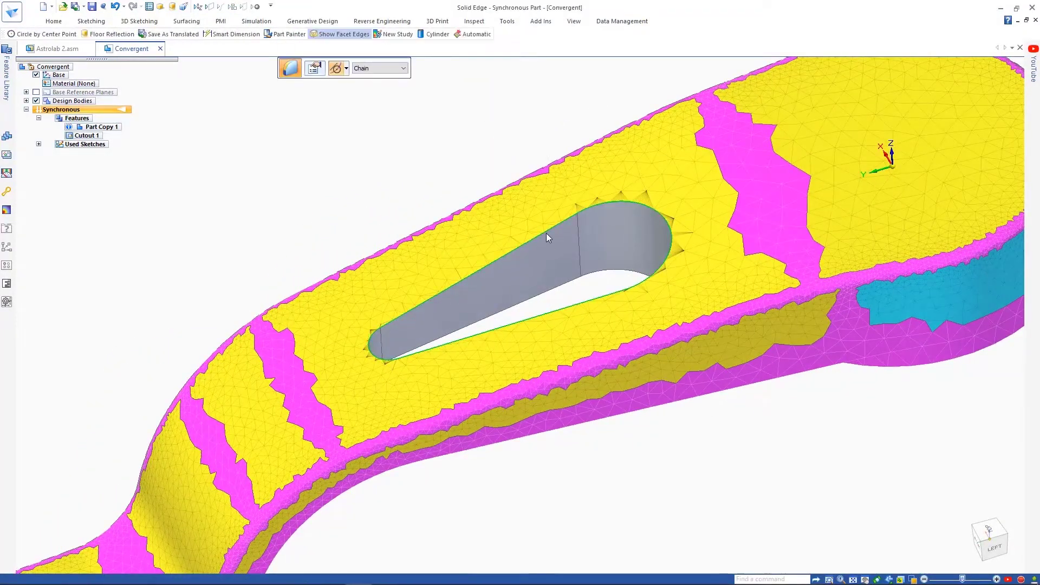
pyautogui.click(546, 233)
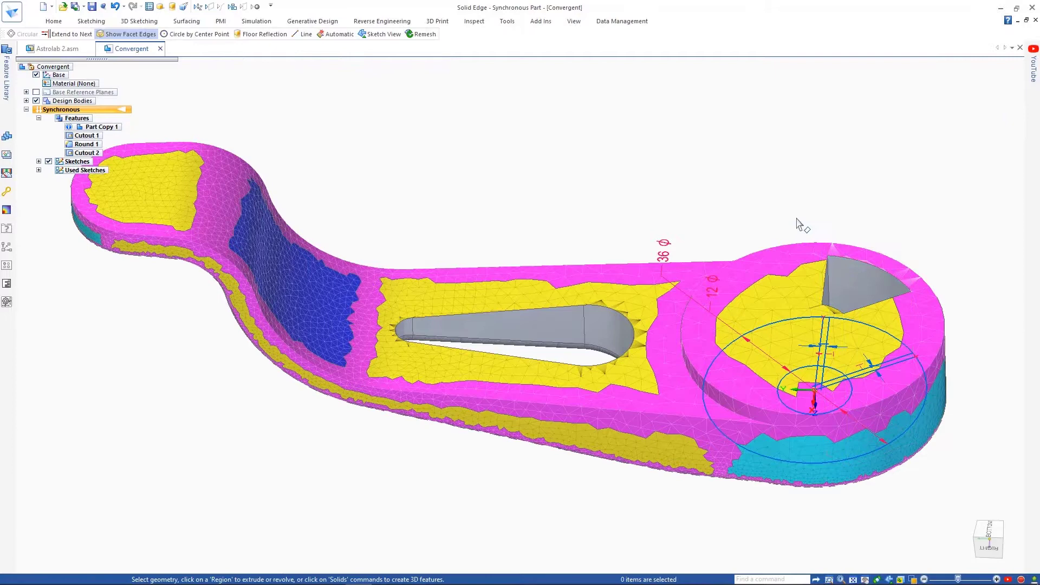
# Step: Pattern the wedge-shaped cutout circularly on the lever's large round end with 6 occurrences
pyautogui.click(861, 277)
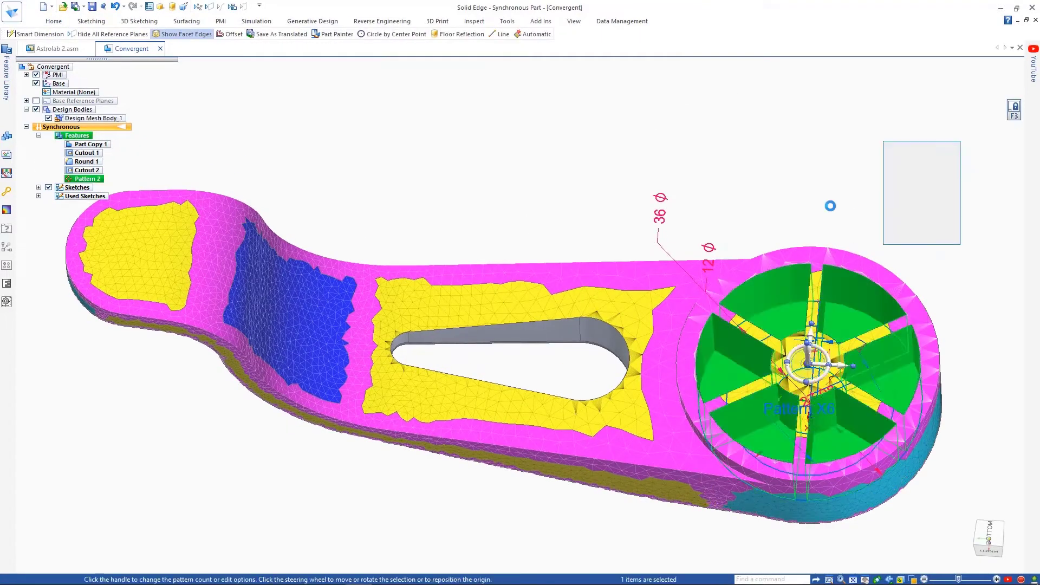
# Step: Save the lever part as Convergent.par in the Working folder
pyautogui.moveTo(292, 111); pyautogui.dragTo(467, 133, button='middle')
pyautogui.click(91, 8)
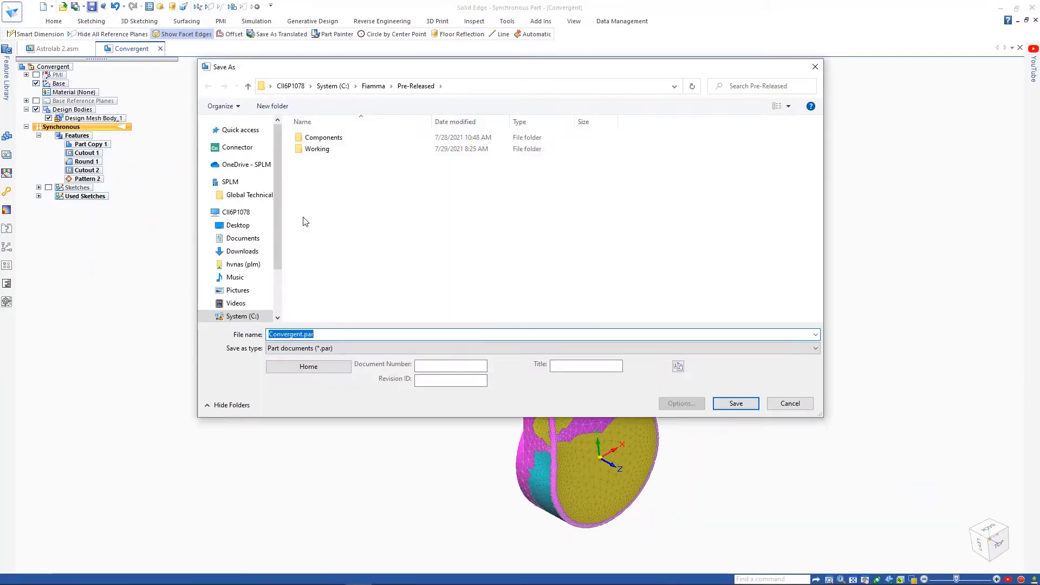
pyautogui.doubleClick(314, 148)
pyautogui.click(732, 403)
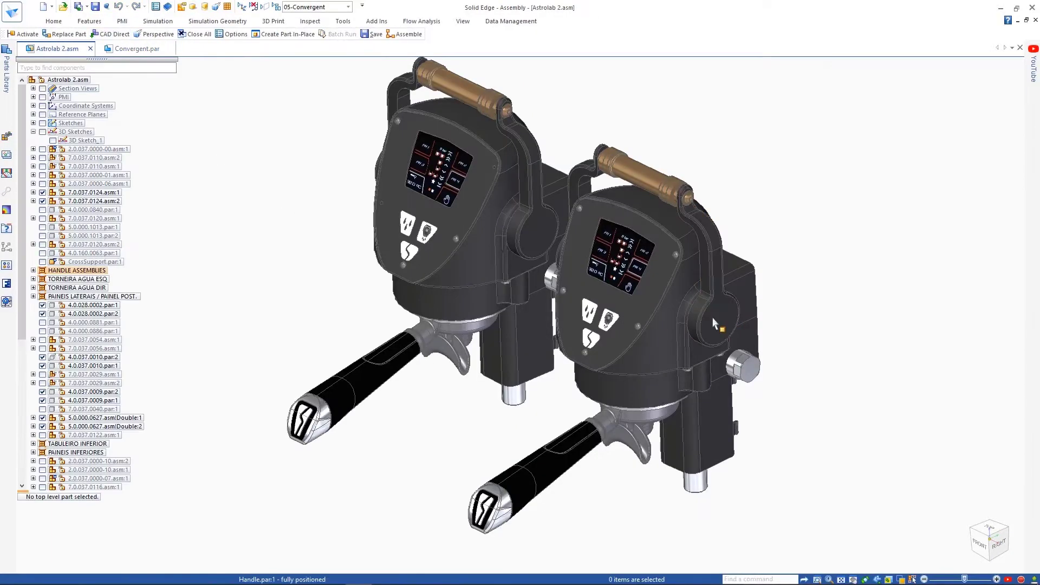
# Step: Replace the Handle.par:1 lever on the front group head with Convergent.par
pyautogui.click(713, 318)
pyautogui.rightClick(713, 318)
pyautogui.moveTo(755, 120)
pyautogui.click(879, 132)
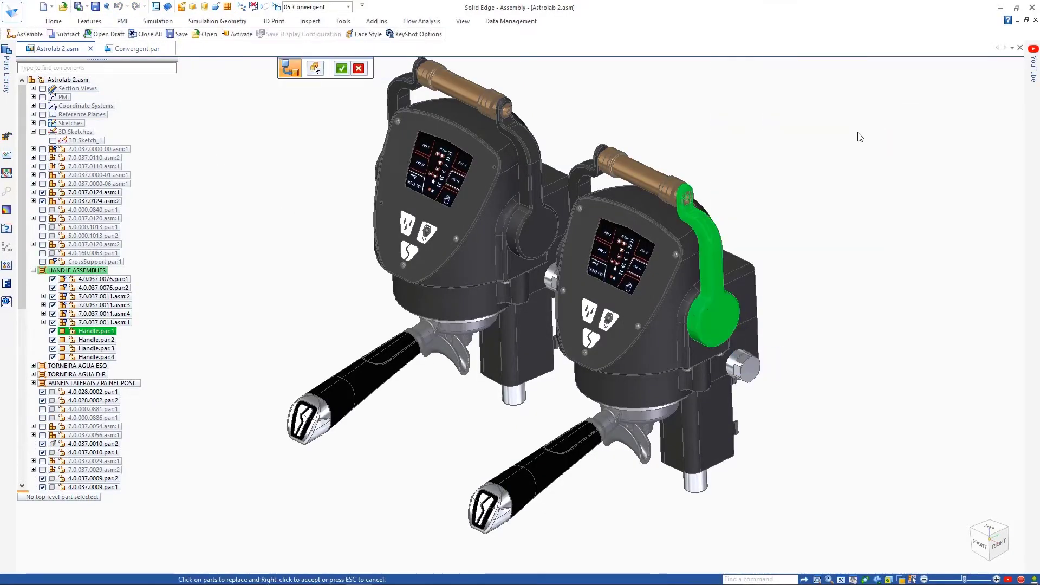
pyautogui.rightClick(861, 138)
pyautogui.doubleClick(410, 168)
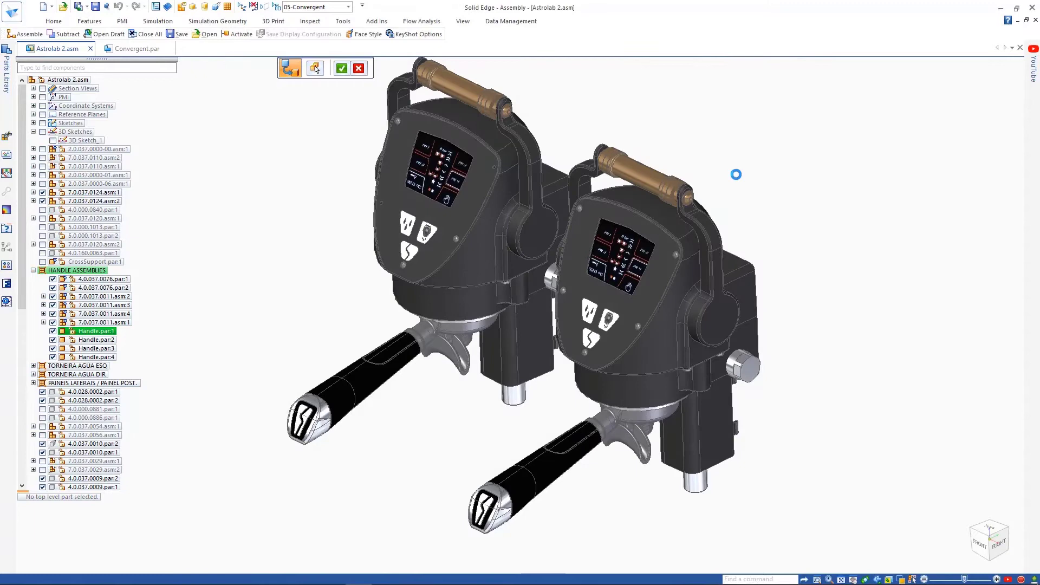
pyautogui.click(737, 177)
# Step: Use the assembly Subtract command with the Convergent.par lever as target body to cut the hole in its handle end
pyautogui.scroll(5, 743, 179)
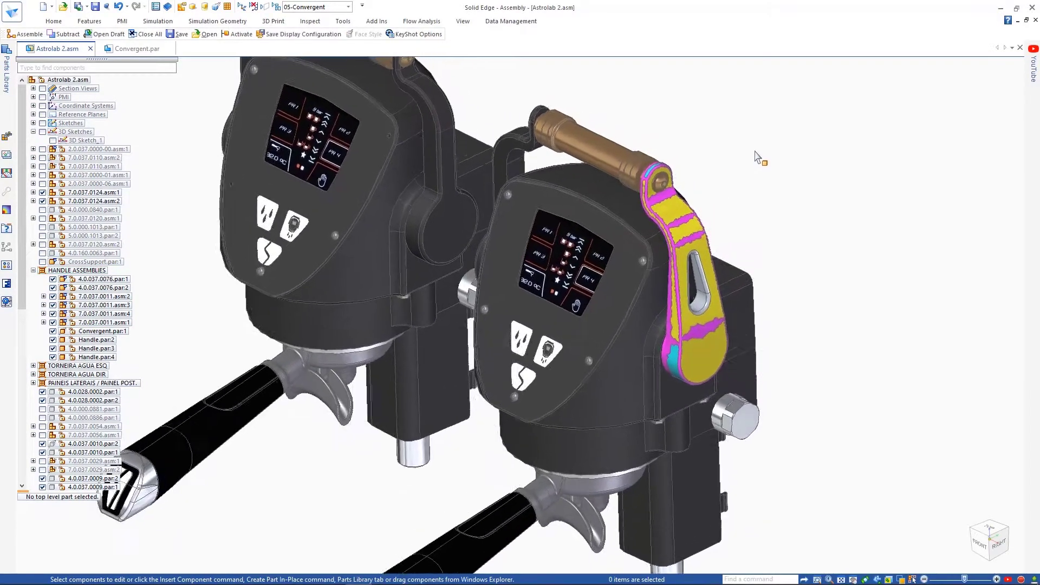
pyautogui.click(89, 22)
pyautogui.click(541, 45)
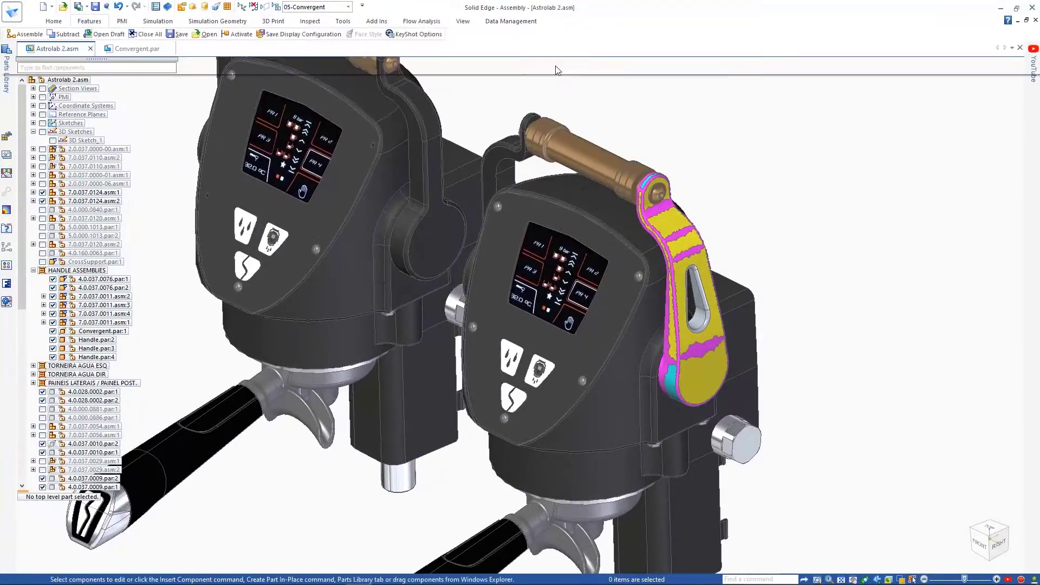
pyautogui.click(565, 377)
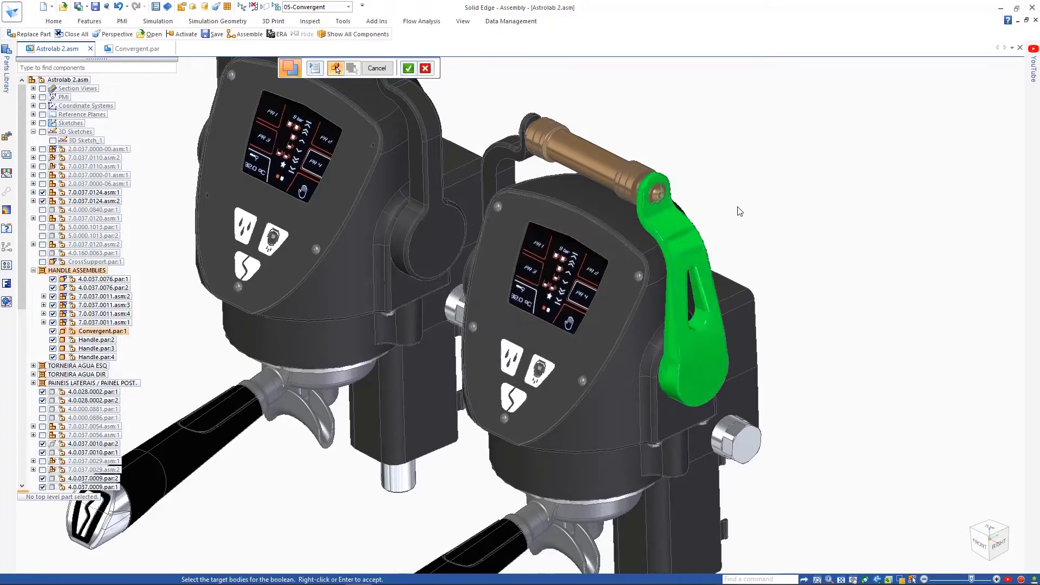
pyautogui.rightClick(786, 202)
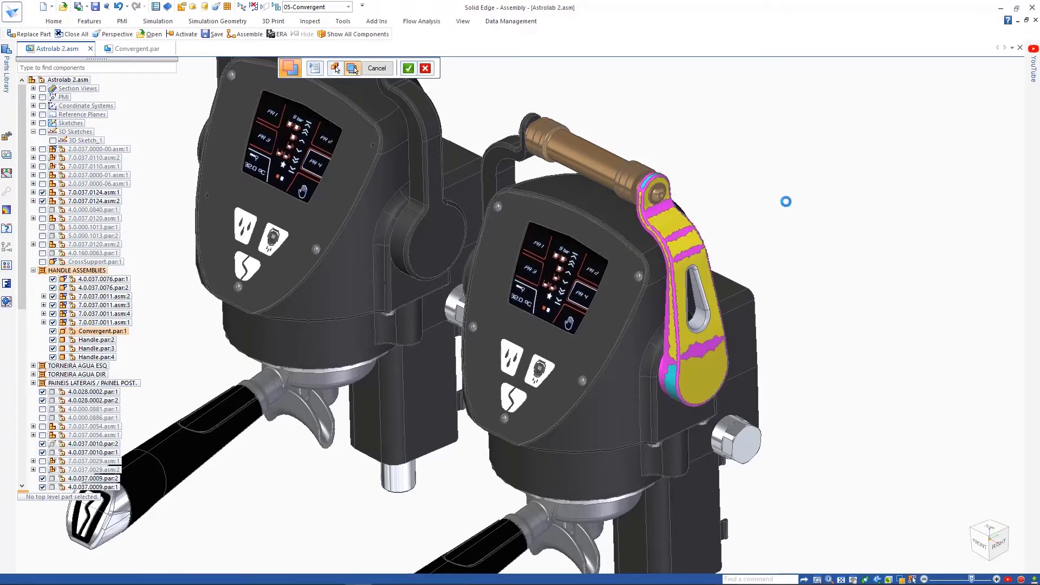
# Step: Switch to the Convergent.par lever document and close it, saving its changes
pyautogui.click(131, 51)
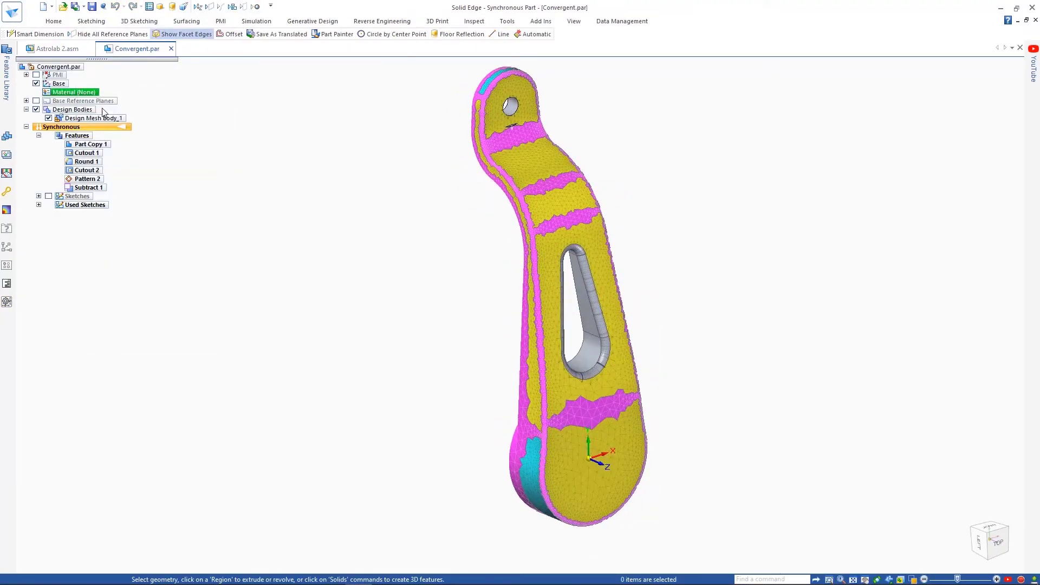
pyautogui.click(172, 48)
pyautogui.click(479, 340)
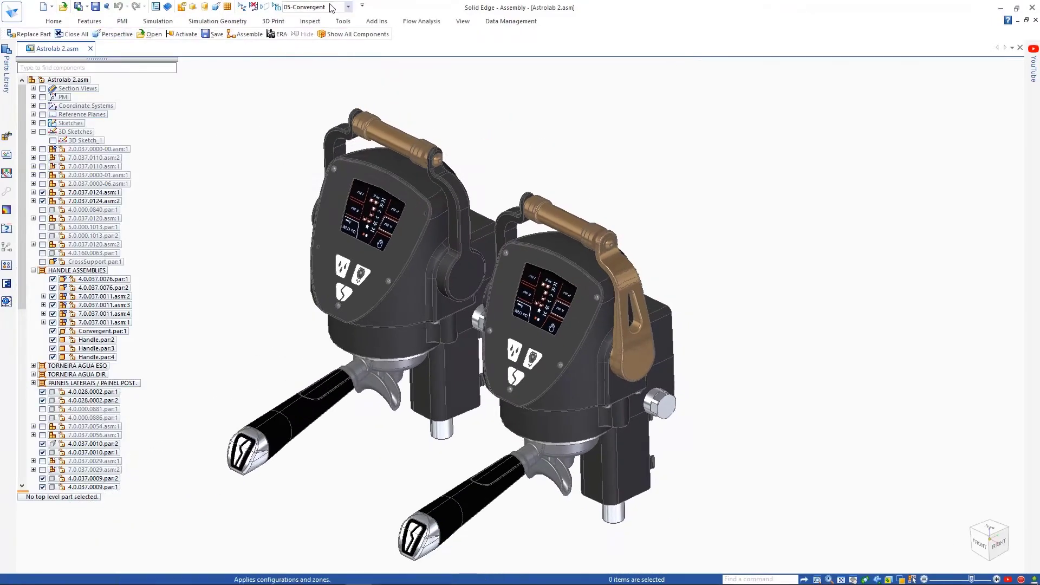
# Step: Apply the 01-All Parts display configuration and search the assembly components for "double"
pyautogui.click(348, 6)
pyautogui.click(312, 21)
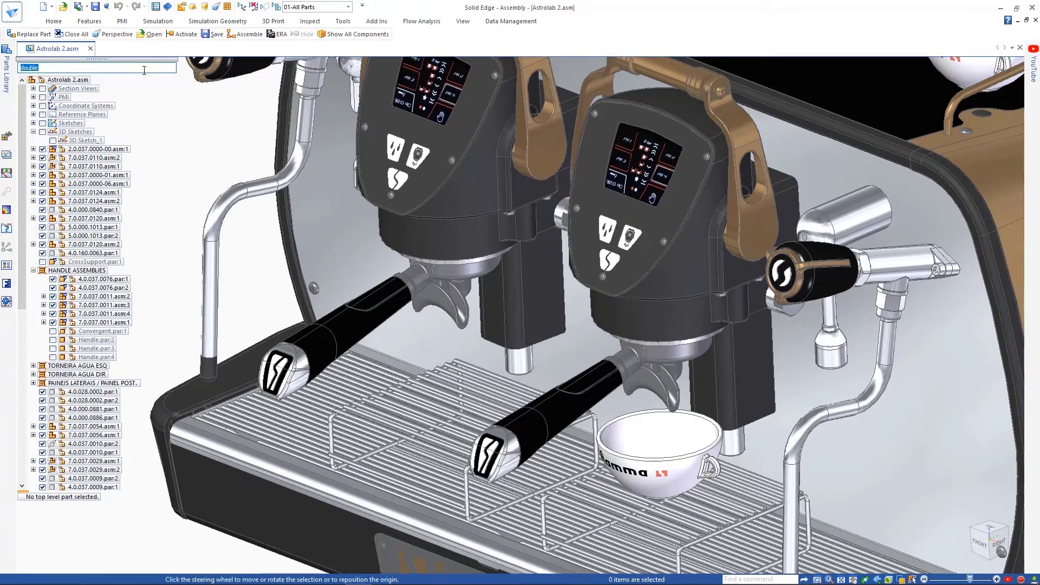
pyautogui.press('Return')
# Step: Replace the second Double filter holder, 5.0.000.0627.asm!Double:2, with the Single family member
pyautogui.click(136, 479)
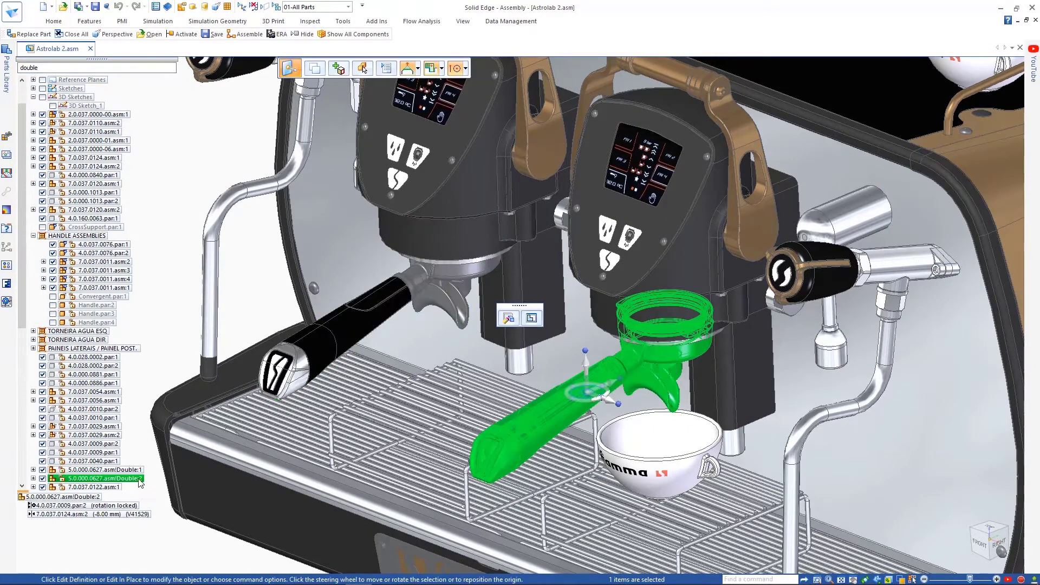
pyautogui.rightClick(137, 480)
pyautogui.moveTo(208, 299)
pyautogui.click(465, 295)
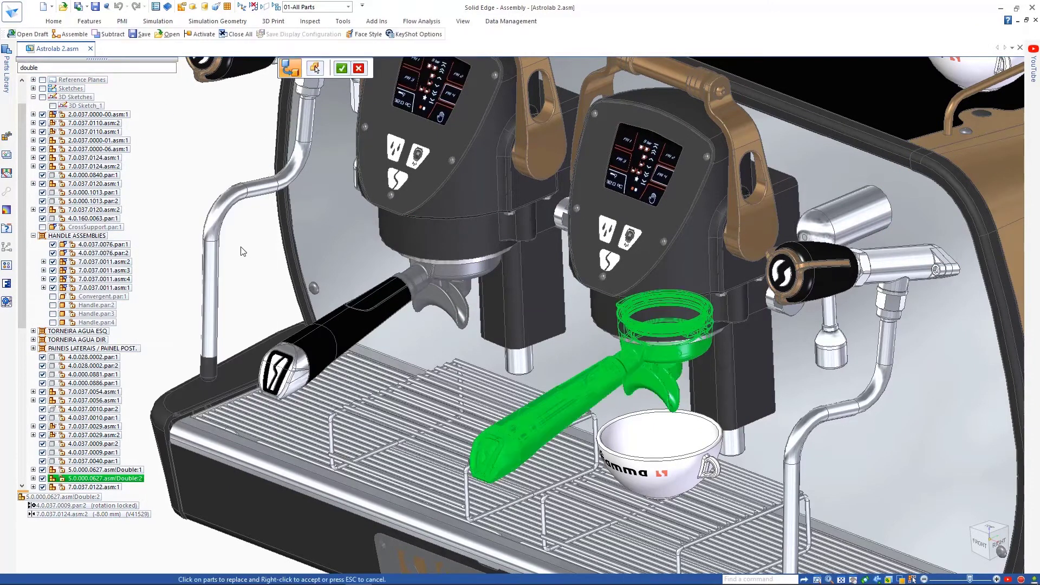
pyautogui.click(584, 287)
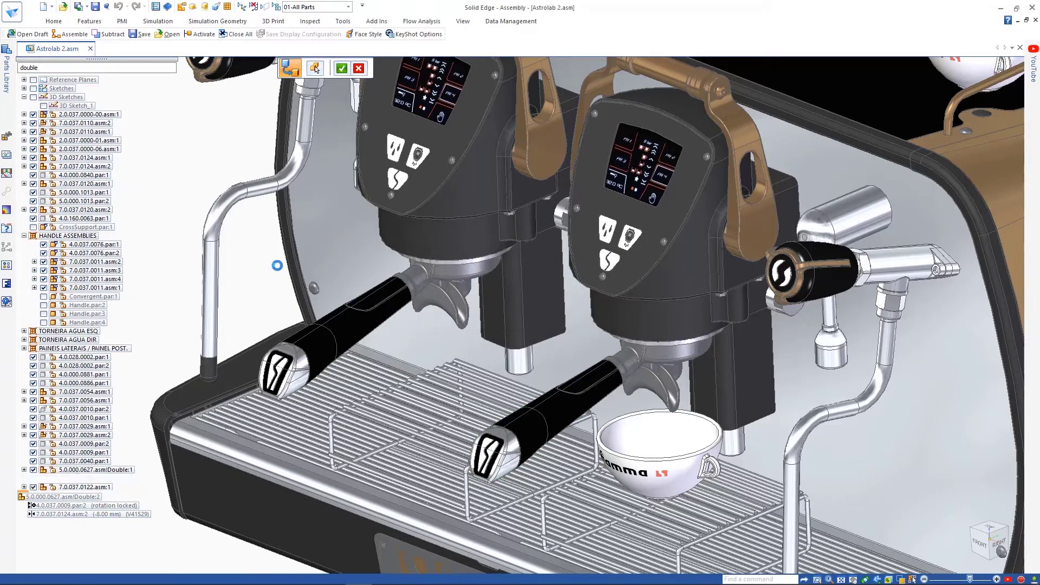
# Step: Open the drawing 5.0.000.0627.dft of the Single filter holder assembly and fit the sheet
pyautogui.scroll(5, 219, 264)
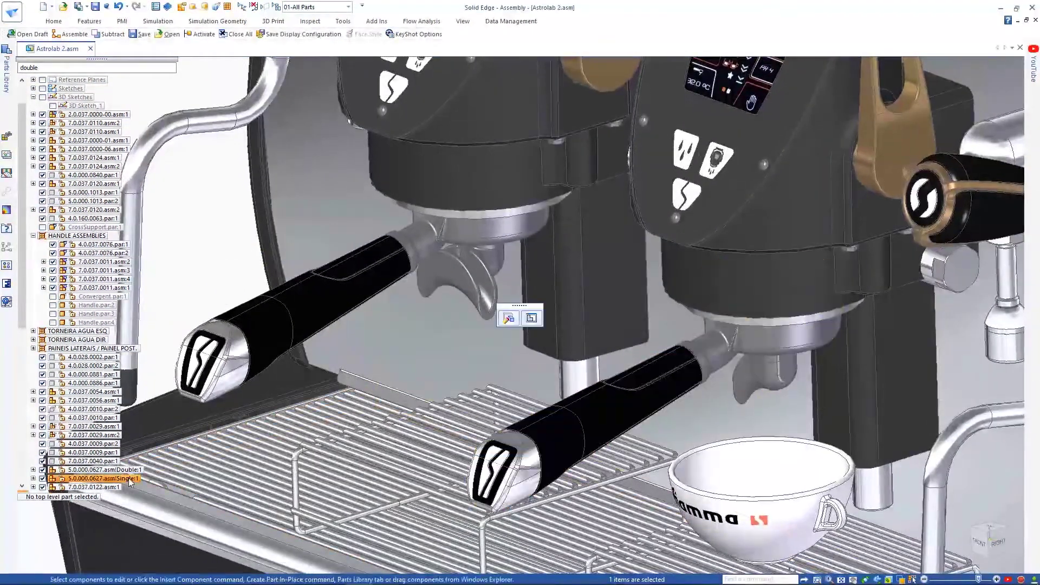
pyautogui.click(129, 479)
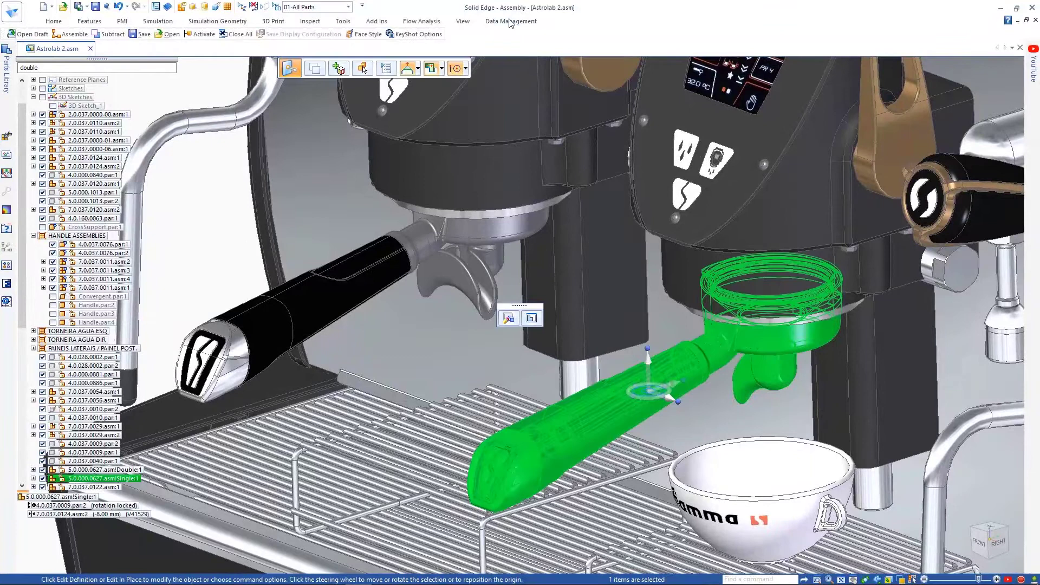
pyautogui.click(511, 22)
pyautogui.click(149, 48)
pyautogui.middleClick(165, 97)
pyautogui.middleClick(165, 97)
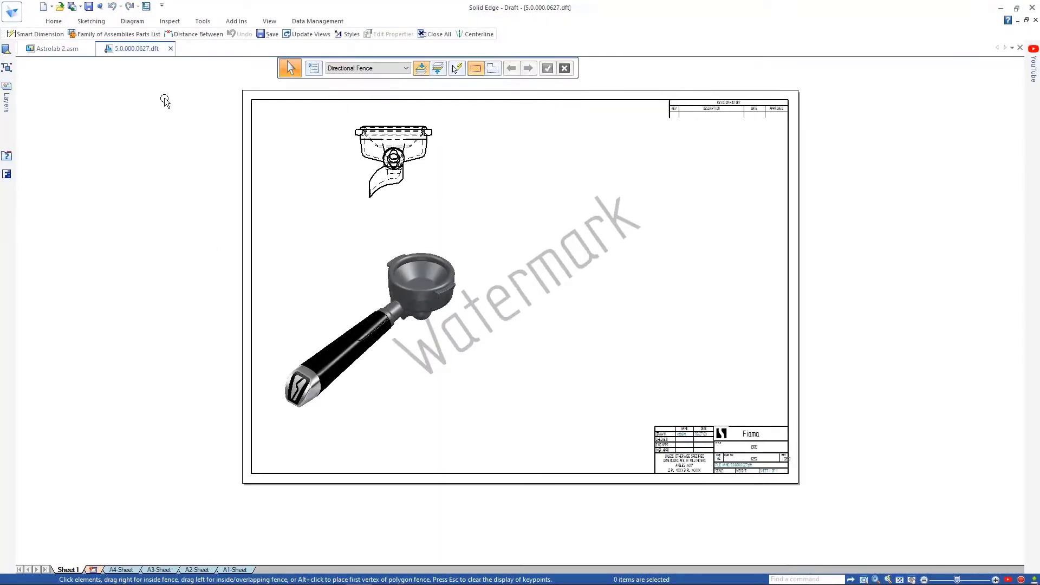
# Step: Create a Family of Assemblies parts list from the shaded view, including the Single and Double members, and place it above the title block
pyautogui.click(54, 21)
pyautogui.click(270, 56)
pyautogui.click(306, 81)
pyautogui.click(389, 306)
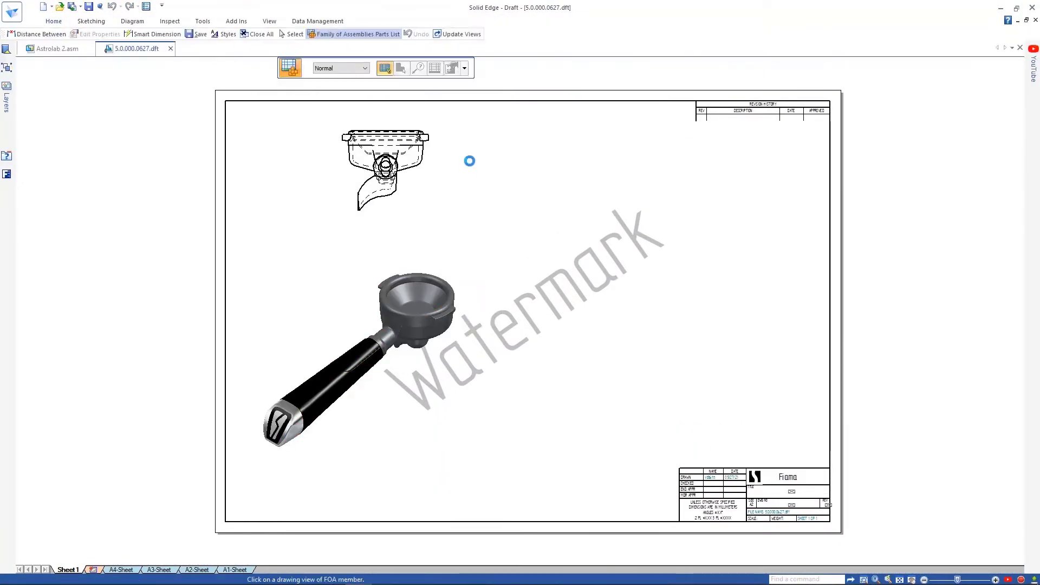
pyautogui.click(465, 69)
pyautogui.click(459, 83)
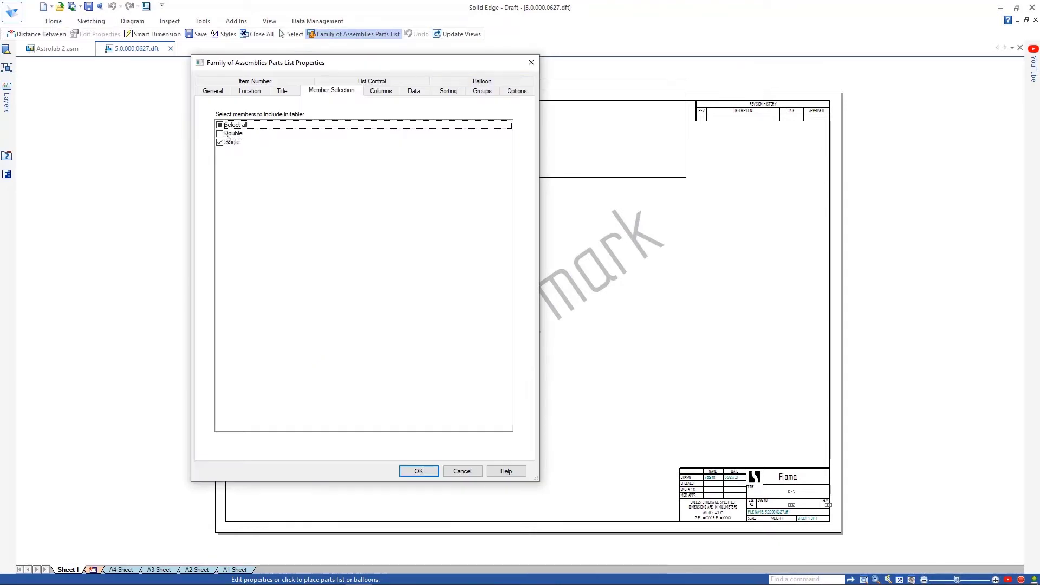
pyautogui.click(416, 470)
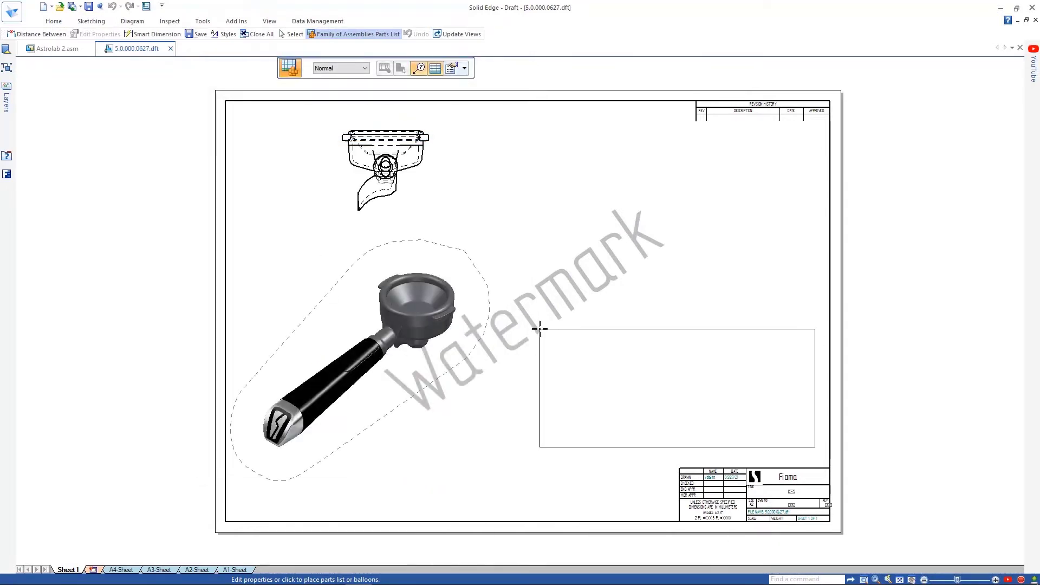
pyautogui.click(539, 329)
# Step: Narrow the Quantity (Single) and Quantity (Double) columns of the parts list
pyautogui.scroll(4, 670, 392)
pyautogui.doubleClick(819, 270)
pyautogui.click(820, 271)
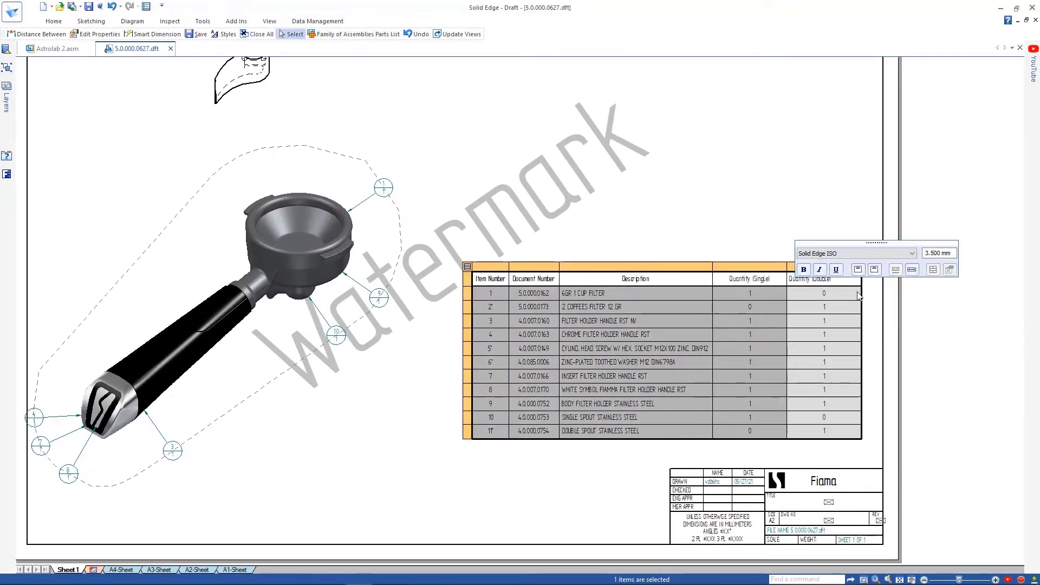
pyautogui.moveTo(787, 267)
pyautogui.mouseDown()
pyautogui.moveTo(767, 267)
pyautogui.moveTo(814, 267)
pyautogui.mouseUp()
pyautogui.click(838, 237)
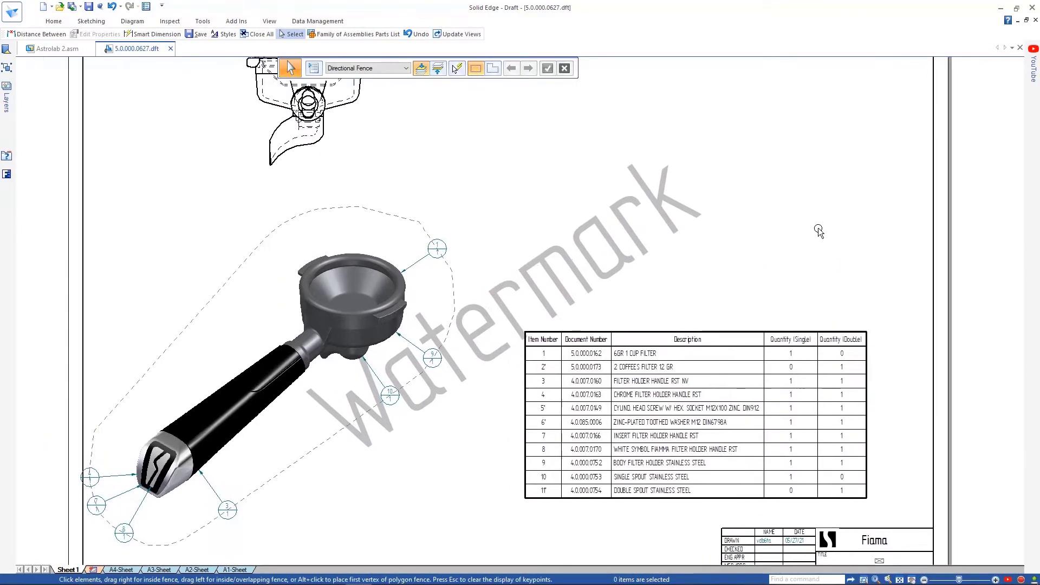
# Step: Add Distance Between dimensions for the lower body's height and width in the hidden-line filter holder view
pyautogui.scroll(6, 814, 224)
pyautogui.rightClick(814, 223)
pyautogui.click(766, 223)
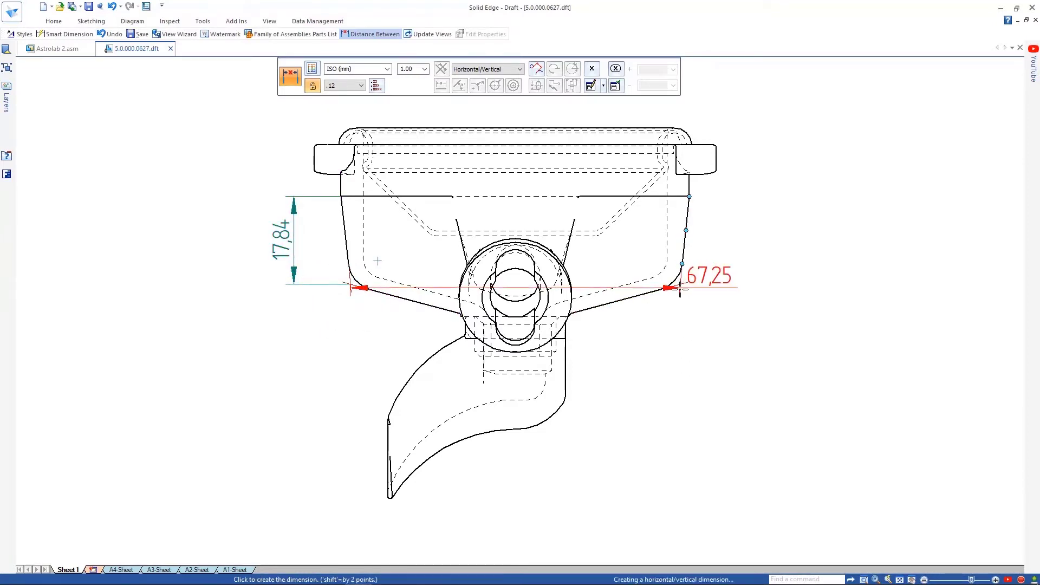
pyautogui.press('Escape')
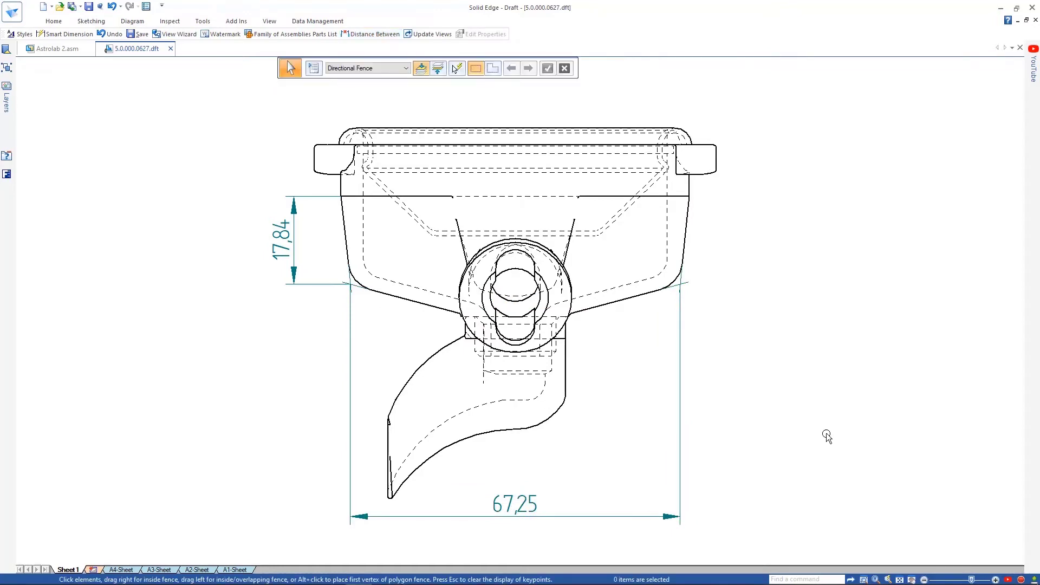
pyautogui.middleClick(825, 435)
pyautogui.middleClick(826, 435)
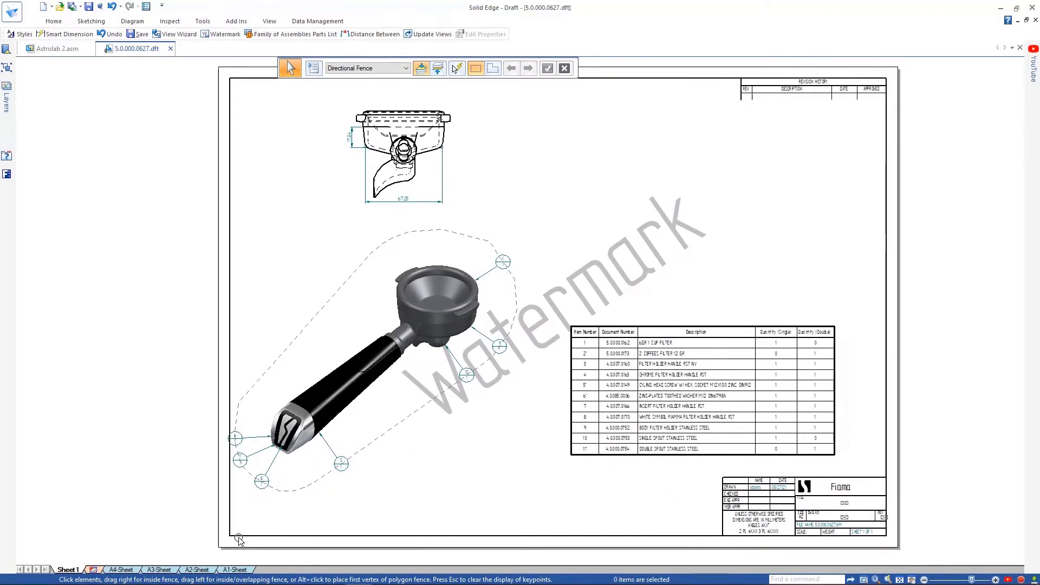
# Step: Replace the watermark text on the A2-Sheet background with the active document's Status Text property
pyautogui.click(196, 569)
pyautogui.doubleClick(511, 287)
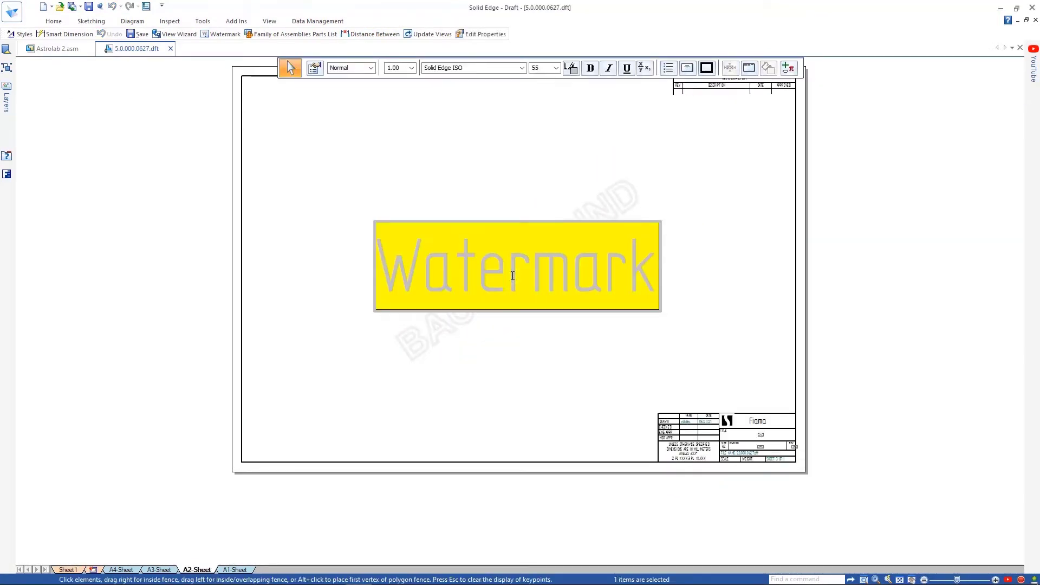
pyautogui.click(788, 69)
pyautogui.click(413, 277)
pyautogui.scroll(-4, 564, 293)
pyautogui.click(554, 305)
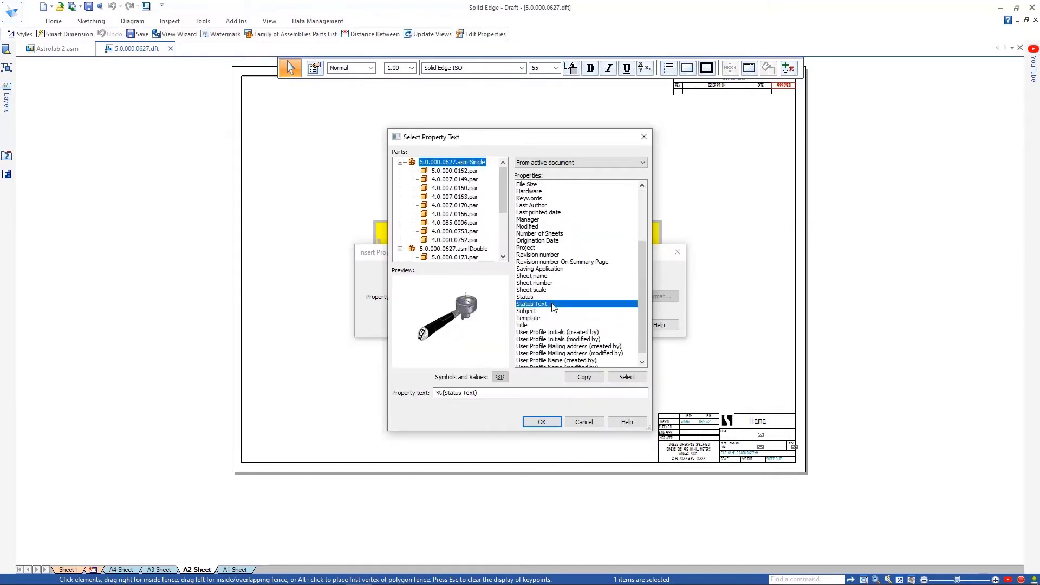
pyautogui.click(542, 422)
pyautogui.click(563, 362)
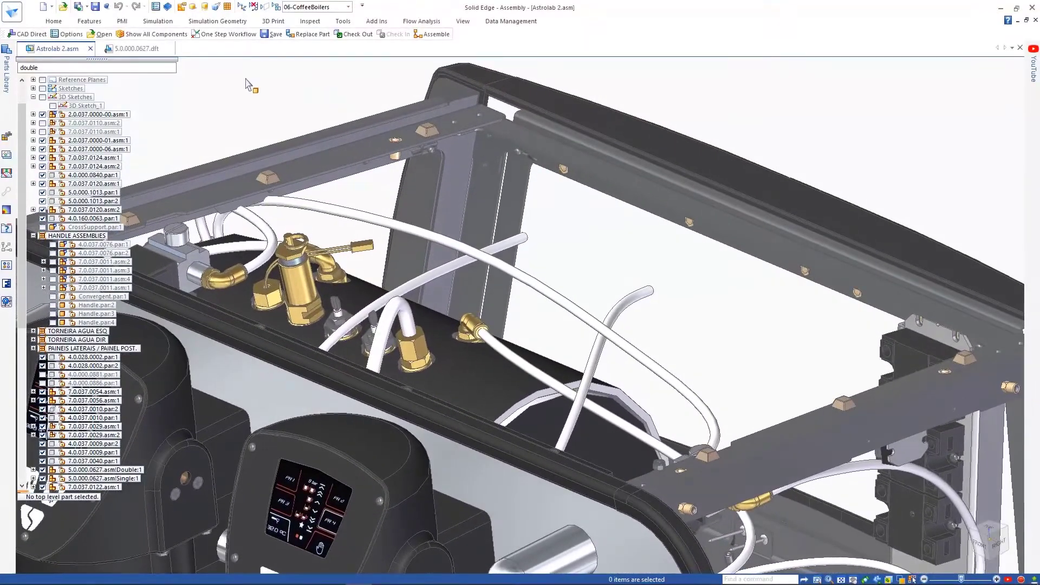
# Step: Insert the NX assembly 7.0.037.0110_.prt from the CAD Direct folder into the coffee machine assembly
pyautogui.click(202, 57)
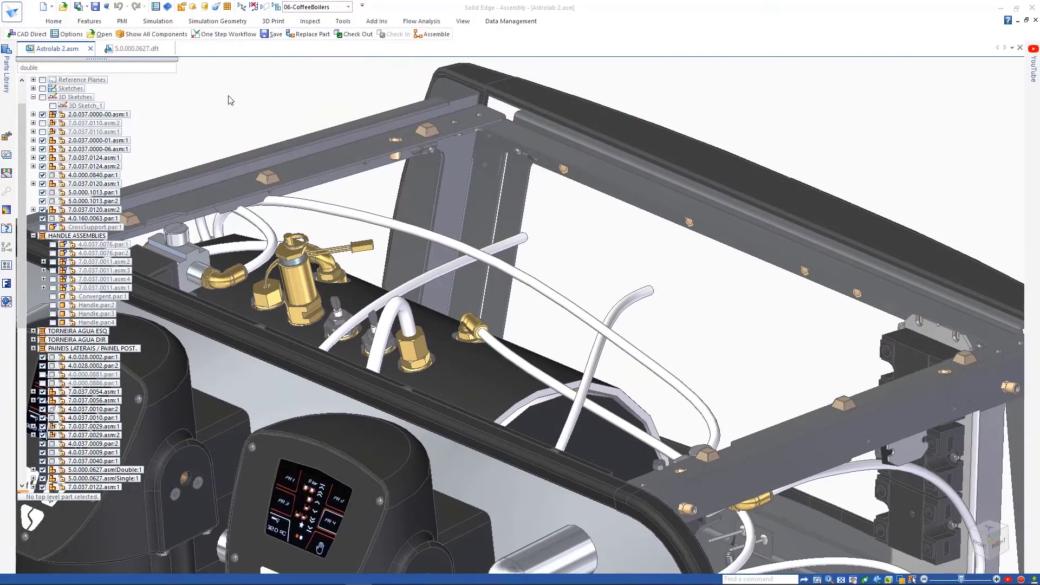
pyautogui.doubleClick(347, 137)
pyautogui.click(373, 331)
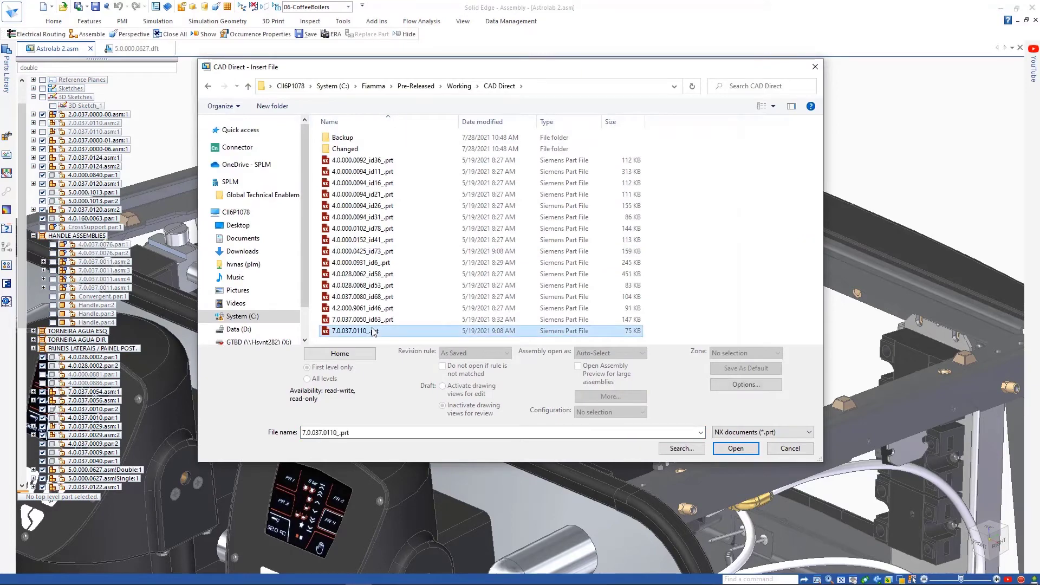
pyautogui.click(731, 448)
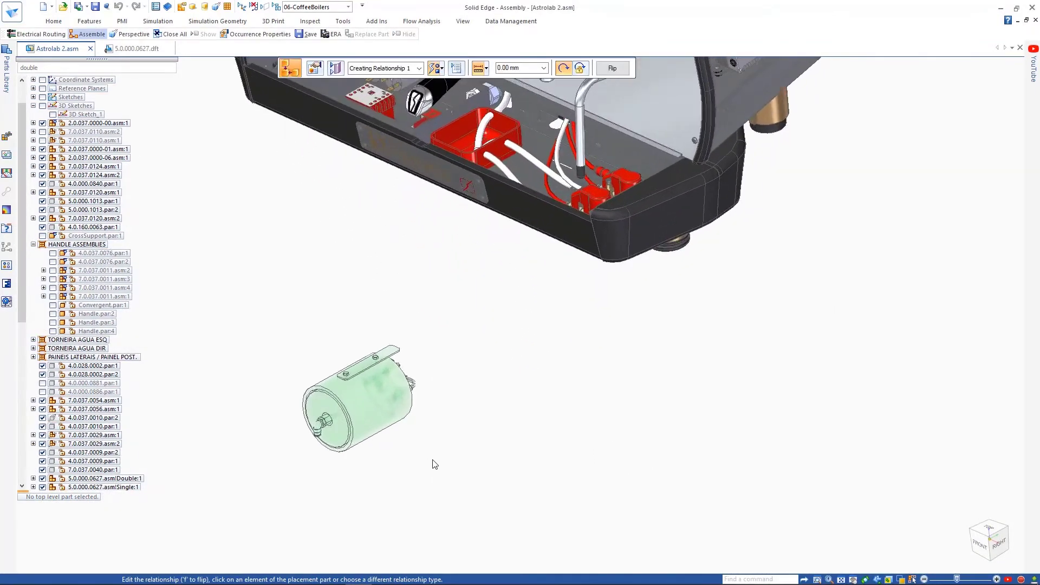
# Step: Position the inserted boiler in the machine by relating its mounting bracket's face and hole to the rear rail and completing the remaining relationship
pyautogui.click(378, 346)
pyautogui.scroll(5, 690, 249)
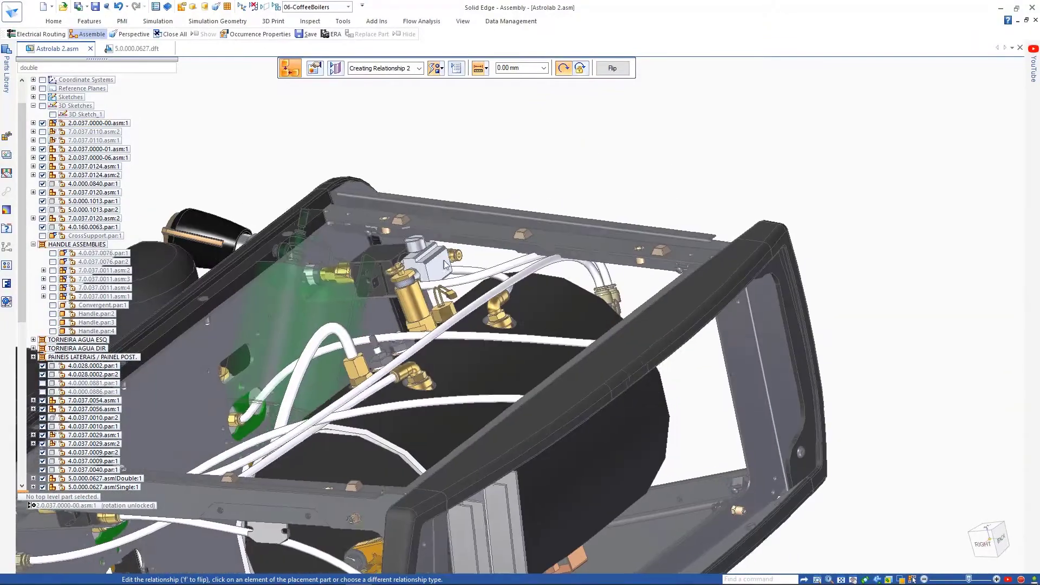
pyautogui.click(325, 266)
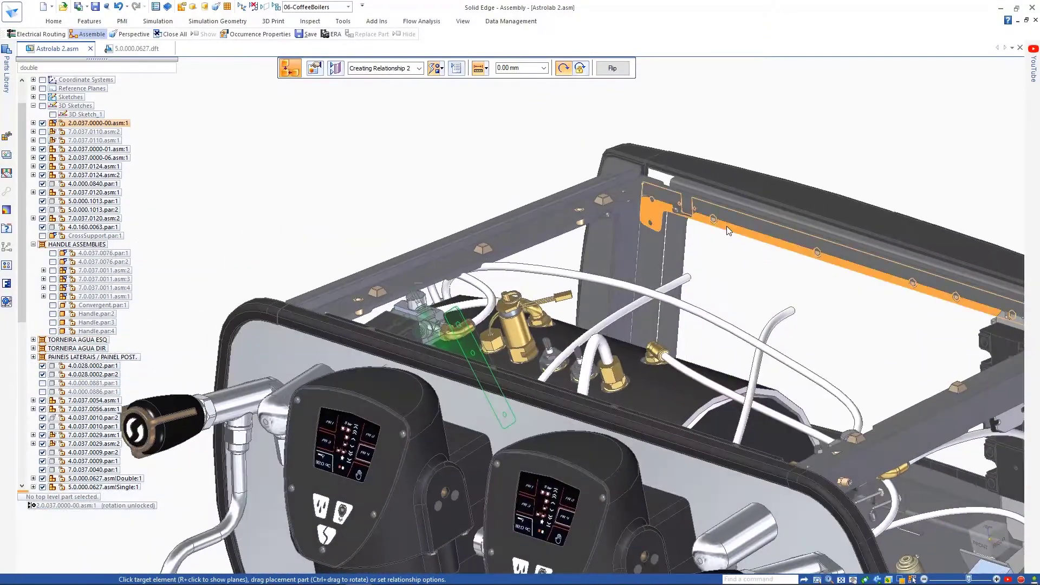
pyautogui.click(714, 220)
pyautogui.click(740, 248)
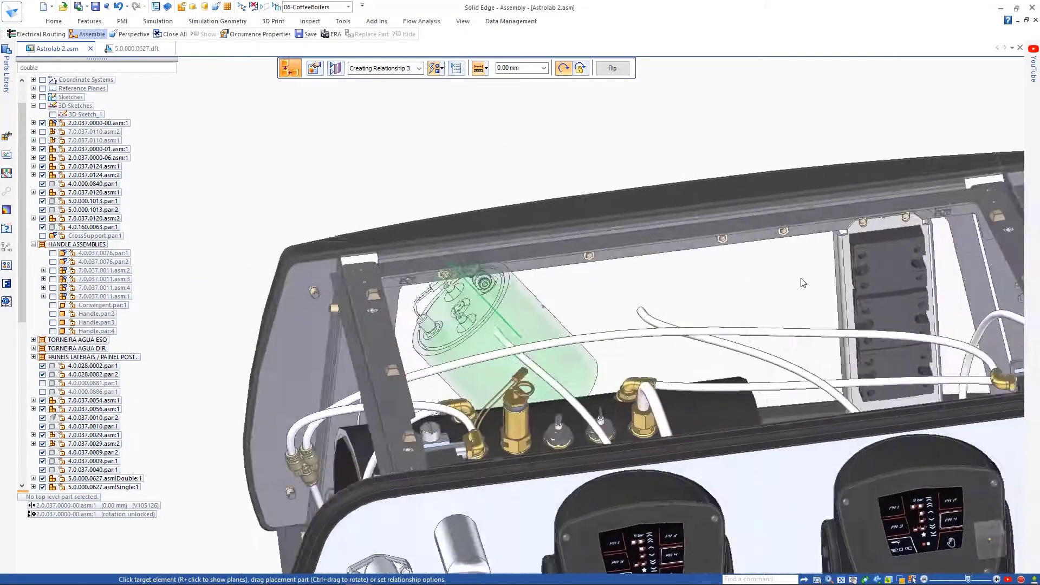
pyautogui.click(480, 68)
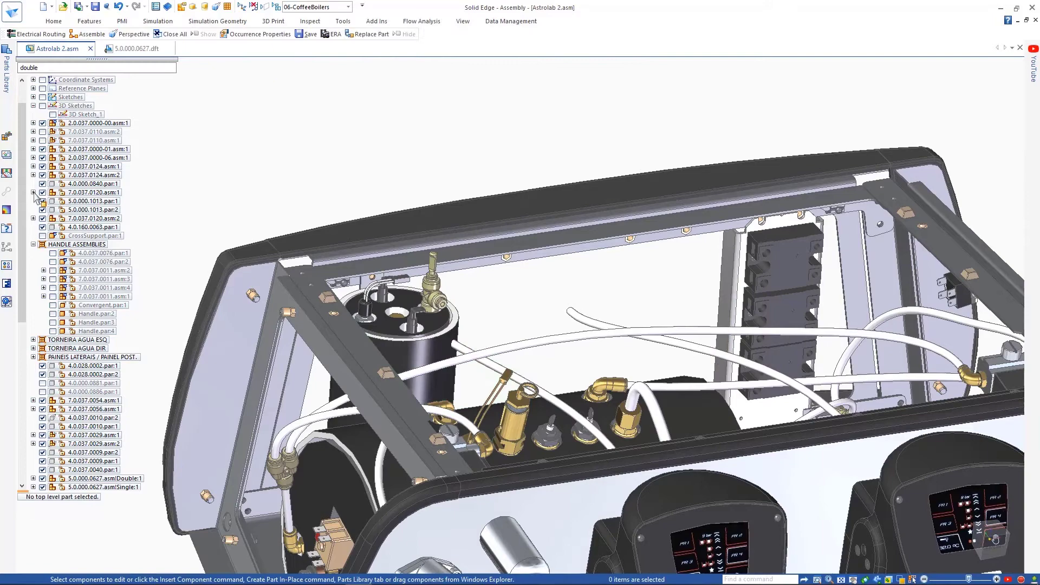
# Step: Copy the 7.0.037.0110_ boiler assembly 120 mm along the rear rail, hole to hole, and accept the rail as its positioning part
pyautogui.scroll(-15, 36, 196)
pyautogui.click(115, 340)
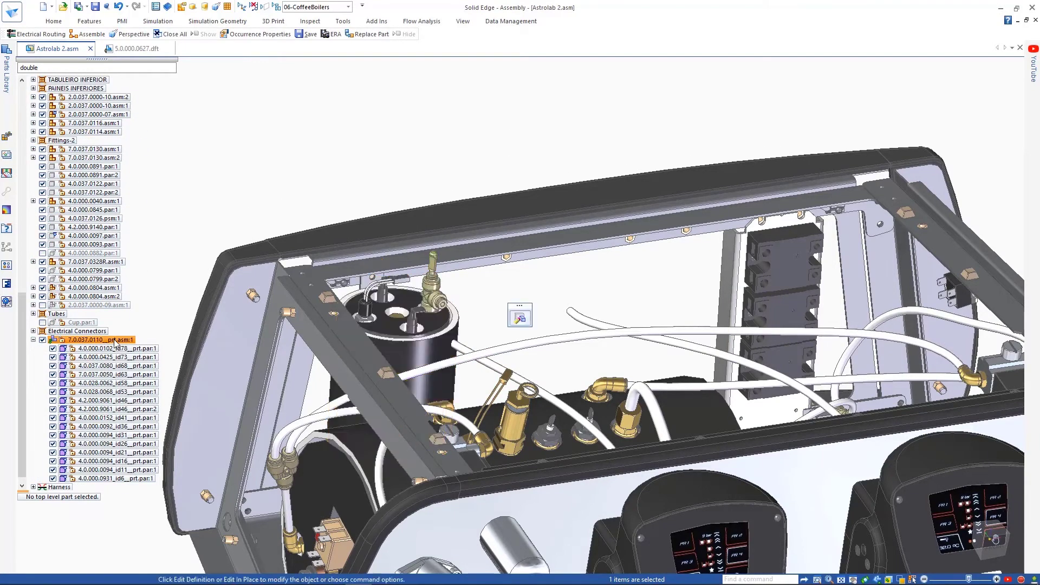
pyautogui.click(519, 318)
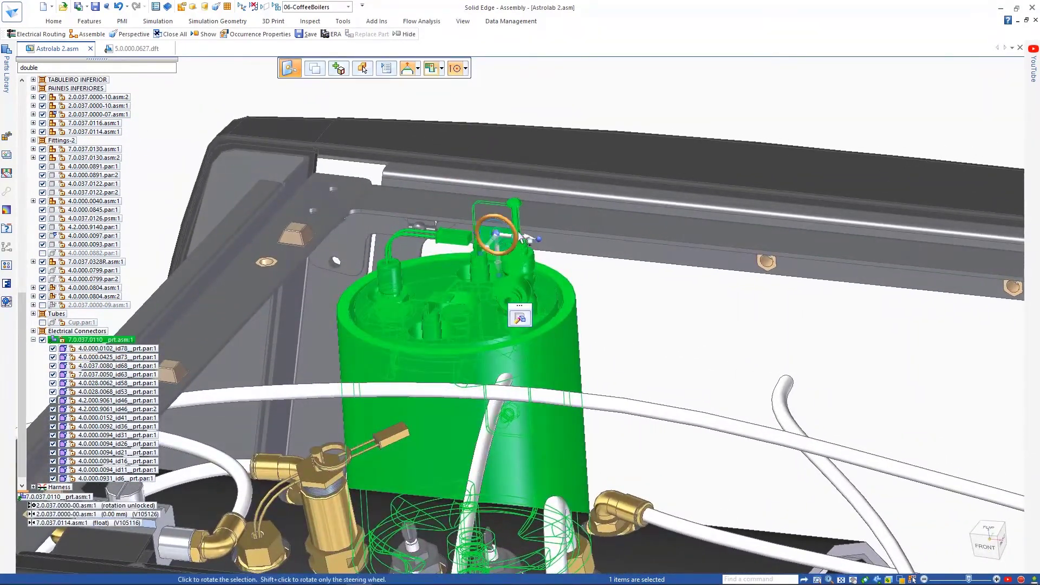
pyautogui.keyDown('ctrl'); pyautogui.click(528, 237); pyautogui.keyUp('ctrl')
pyautogui.click(769, 262)
pyautogui.click(867, 286)
pyautogui.moveTo(872, 351); pyautogui.dragTo(854, 345, button='middle')
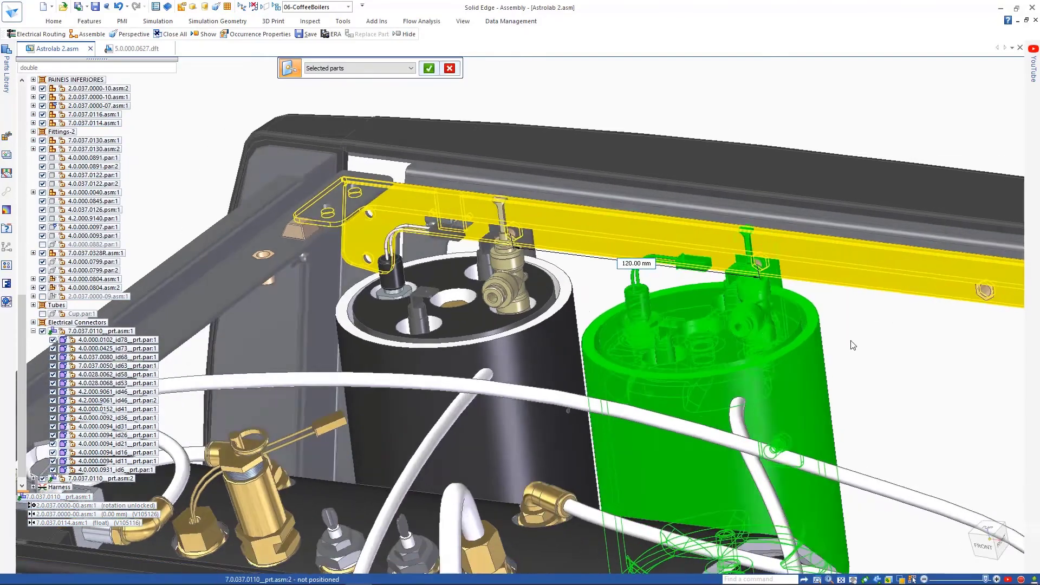
pyautogui.click(429, 69)
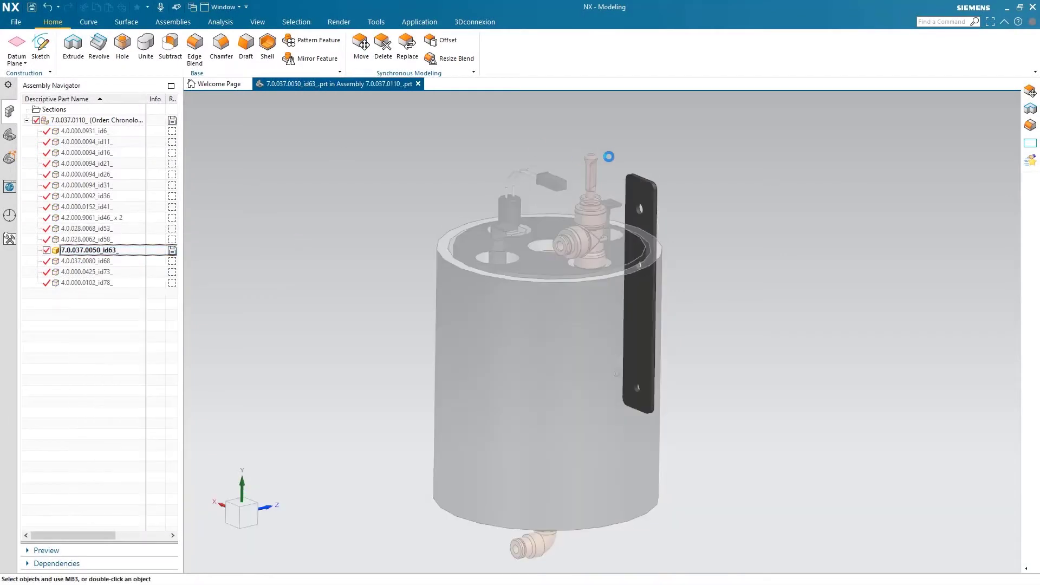
# Step: Switch to NX, move the four upper-end faces of bracket 7.0.037.0050_id63_ with Move Face, and update the linked boiler assembly in Solid Edge
pyautogui.moveTo(612, 155); pyautogui.dragTo(677, 231)
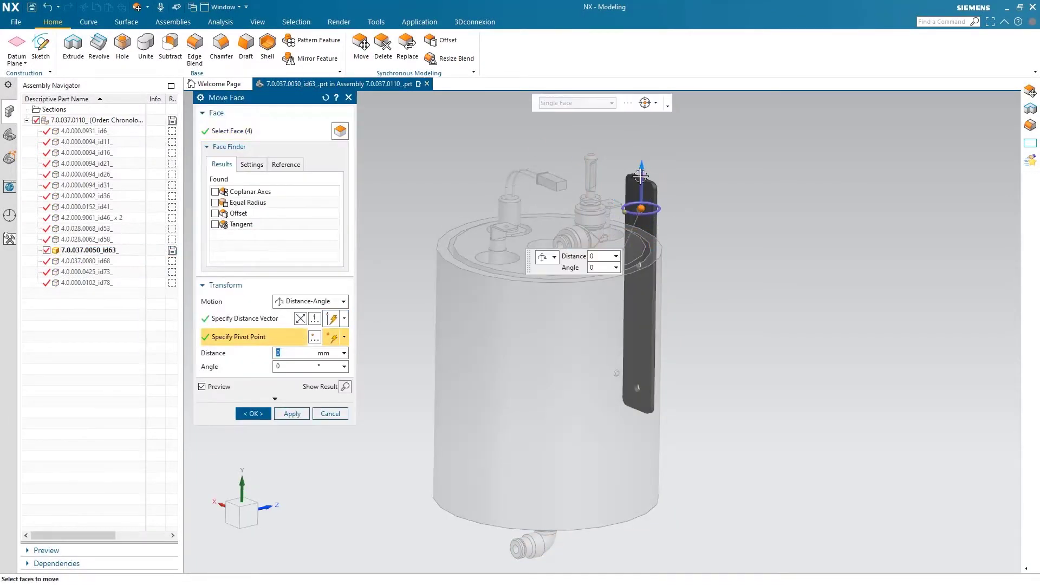
pyautogui.click(260, 413)
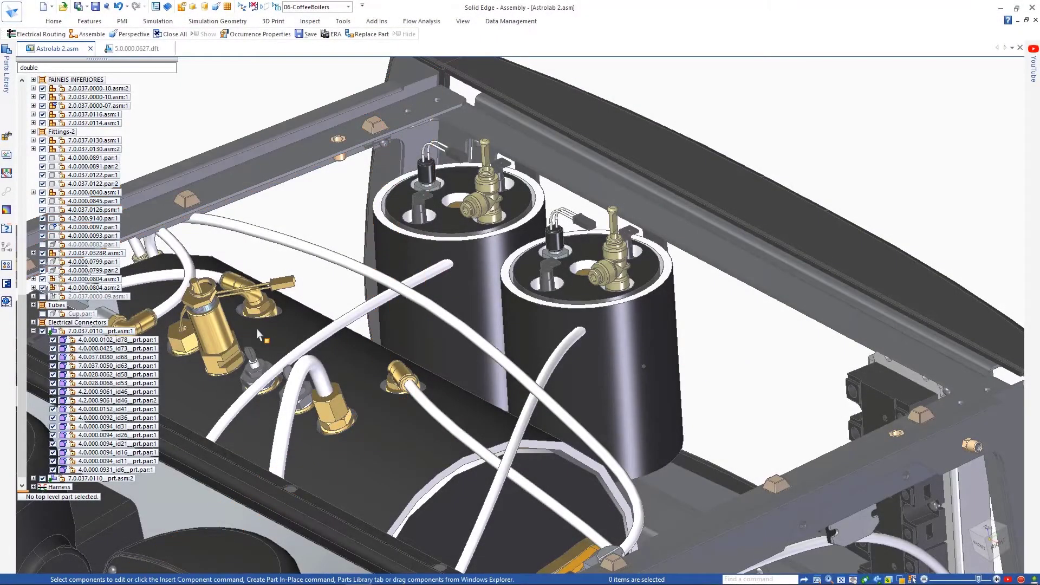
pyautogui.rightClick(132, 332)
pyautogui.click(204, 425)
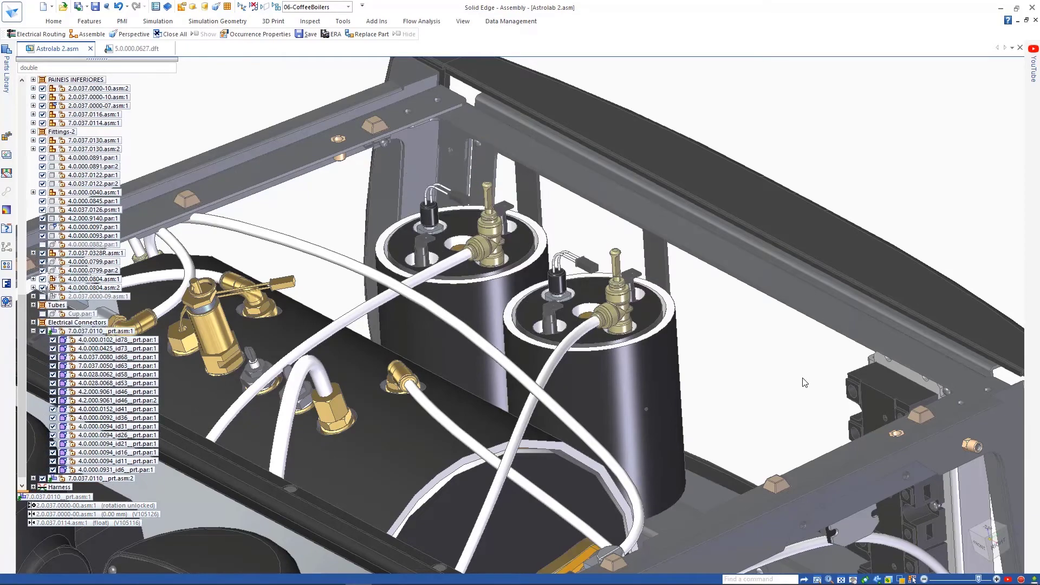
# Step: Apply the 03-Wiring display configuration to the coffee machine assembly
pyautogui.scroll(-5, 796, 375)
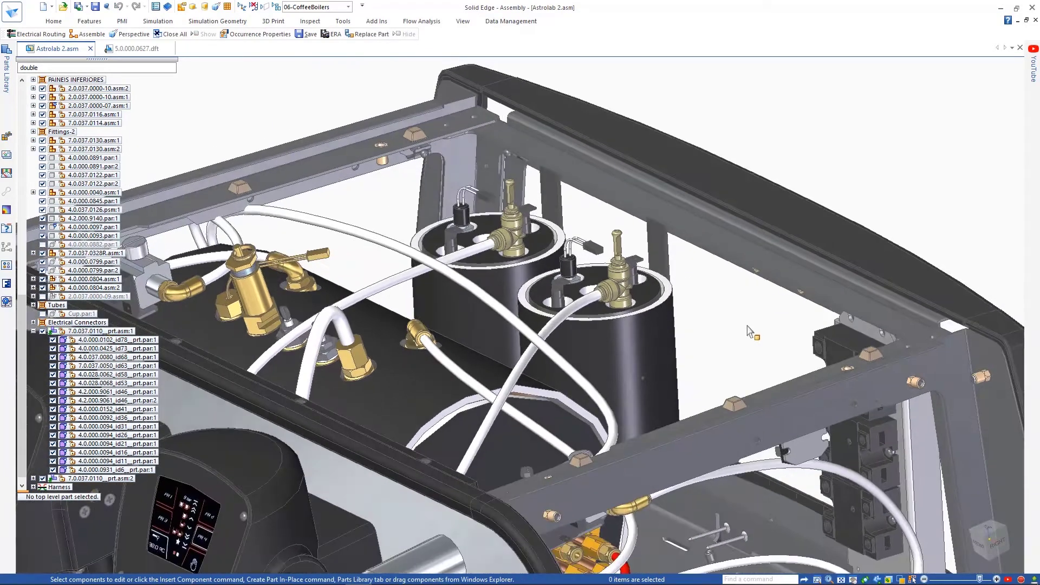
pyautogui.moveTo(889, 139); pyautogui.dragTo(523, 38, button='middle')
pyautogui.click(348, 6)
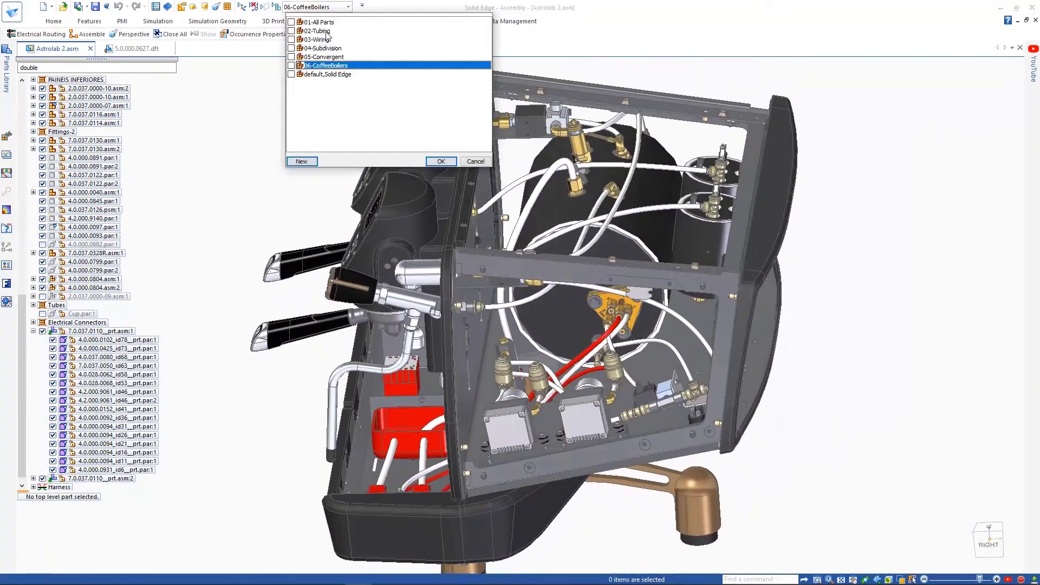
pyautogui.click(440, 162)
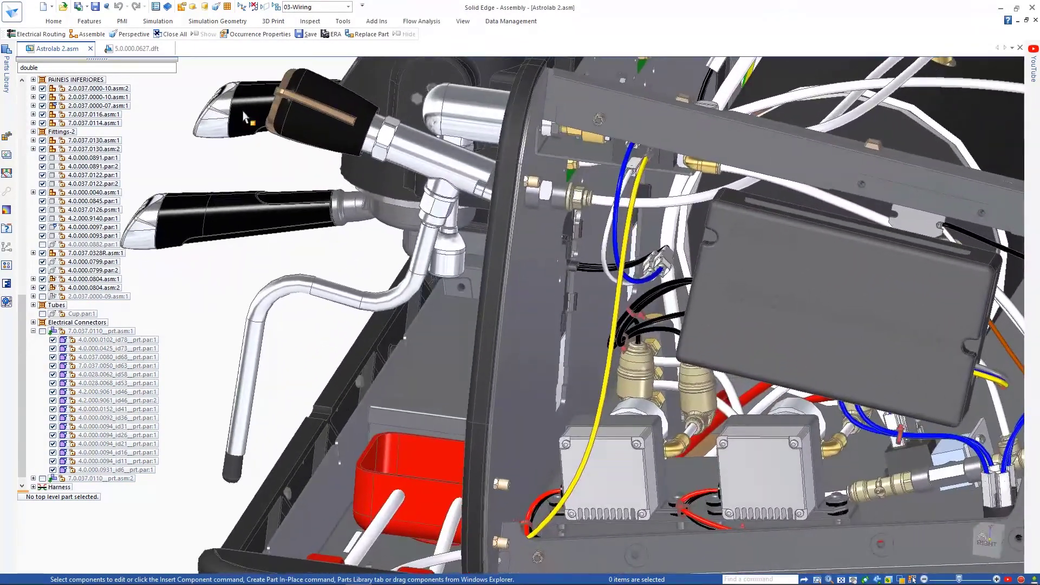
# Step: Start Electrical Routing for the assembly and expand the harness's list of wires
pyautogui.click(343, 21)
pyautogui.click(583, 44)
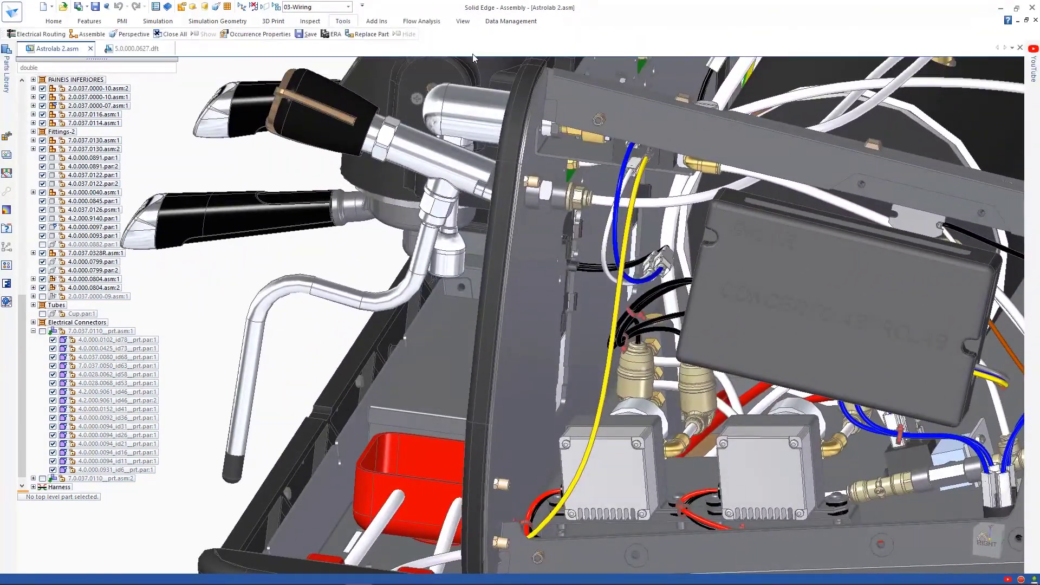
pyautogui.click(44, 455)
# Step: Set the material of Wire 34 to 12-gage GXL Stranded Copper Yellow/Green in its properties
pyautogui.rightClick(90, 367)
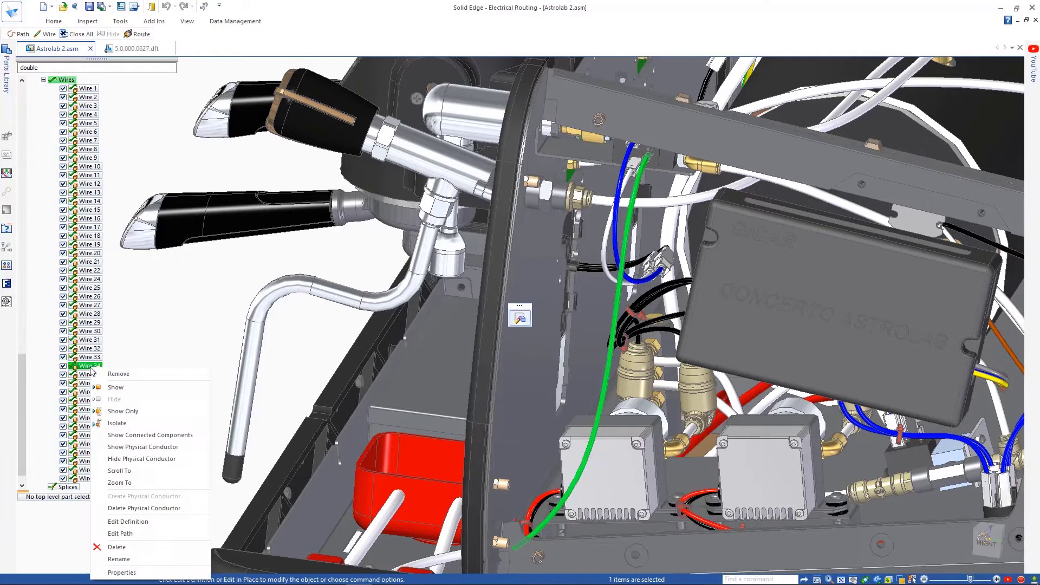
pyautogui.click(124, 572)
pyautogui.click(511, 197)
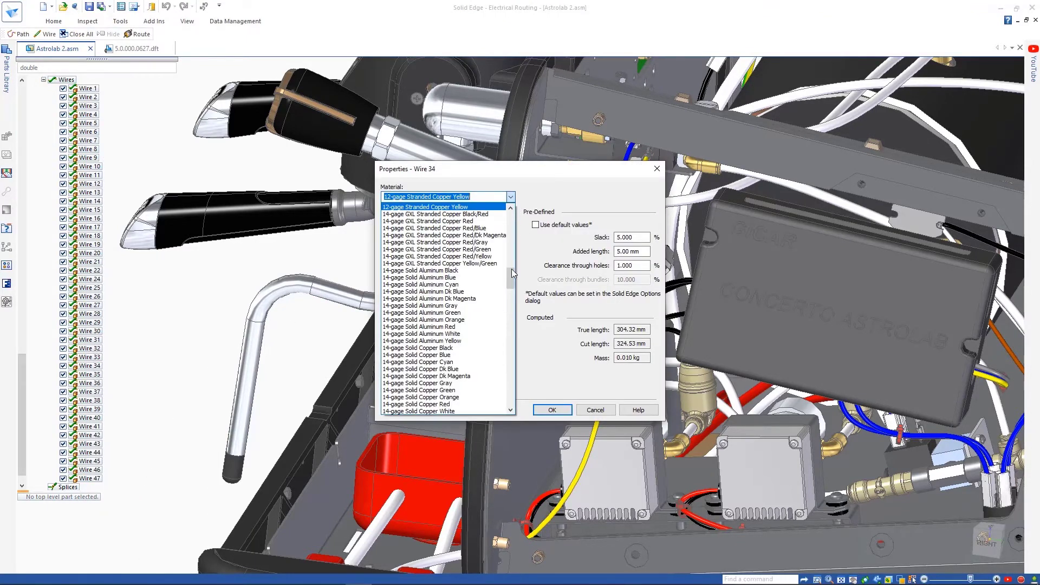
pyautogui.scroll(3, 494, 278)
pyautogui.click(439, 277)
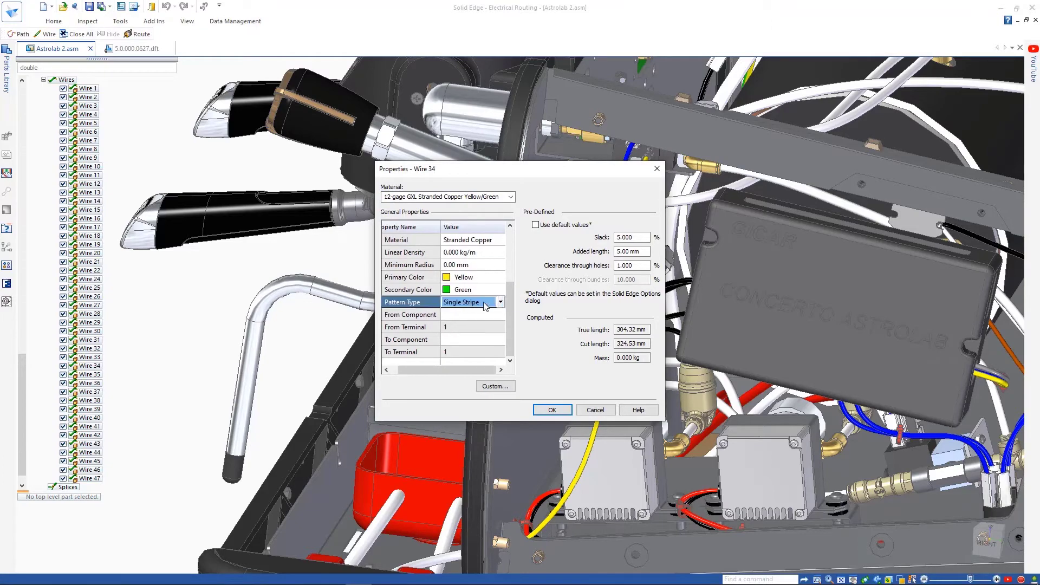
pyautogui.click(551, 409)
# Step: Close Electrical Routing, switch to KeyShot and orbit the camera slightly around the rendered coffee machine
pyautogui.hotkey('ctrl', 'f')
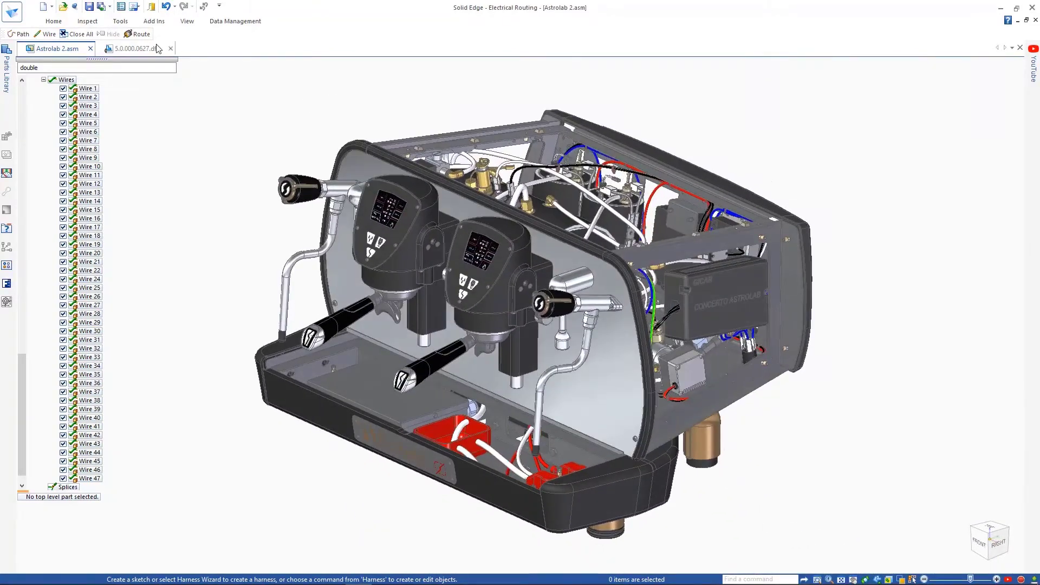
pyautogui.click(54, 22)
pyautogui.click(929, 43)
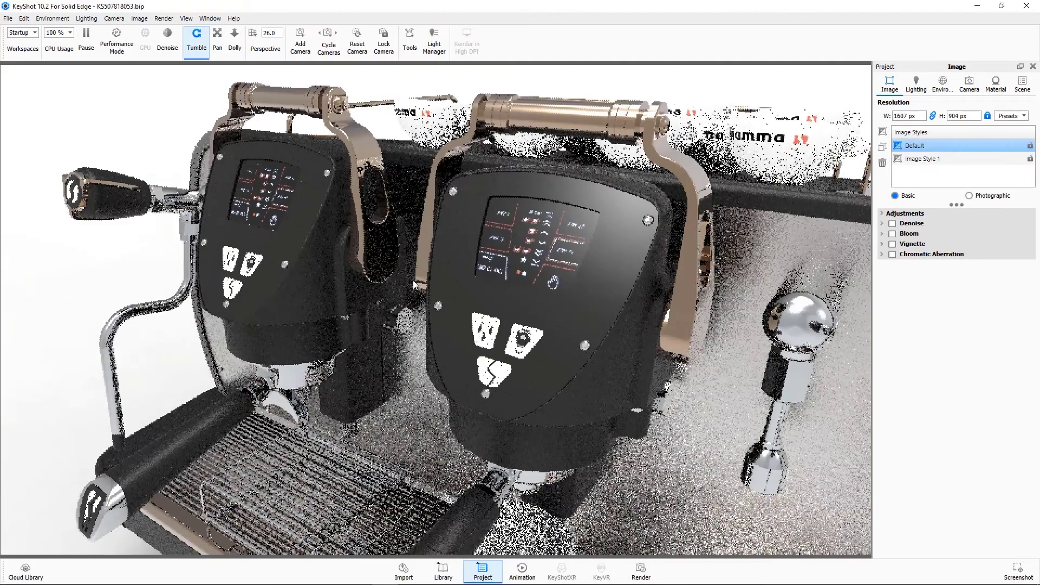
pyautogui.moveTo(412, 281); pyautogui.dragTo(425, 282)
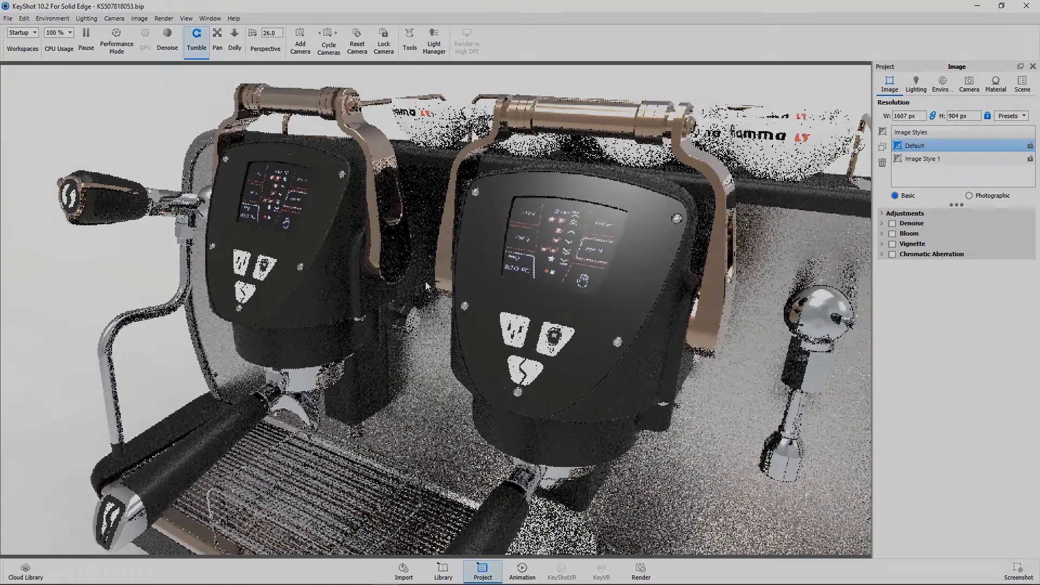